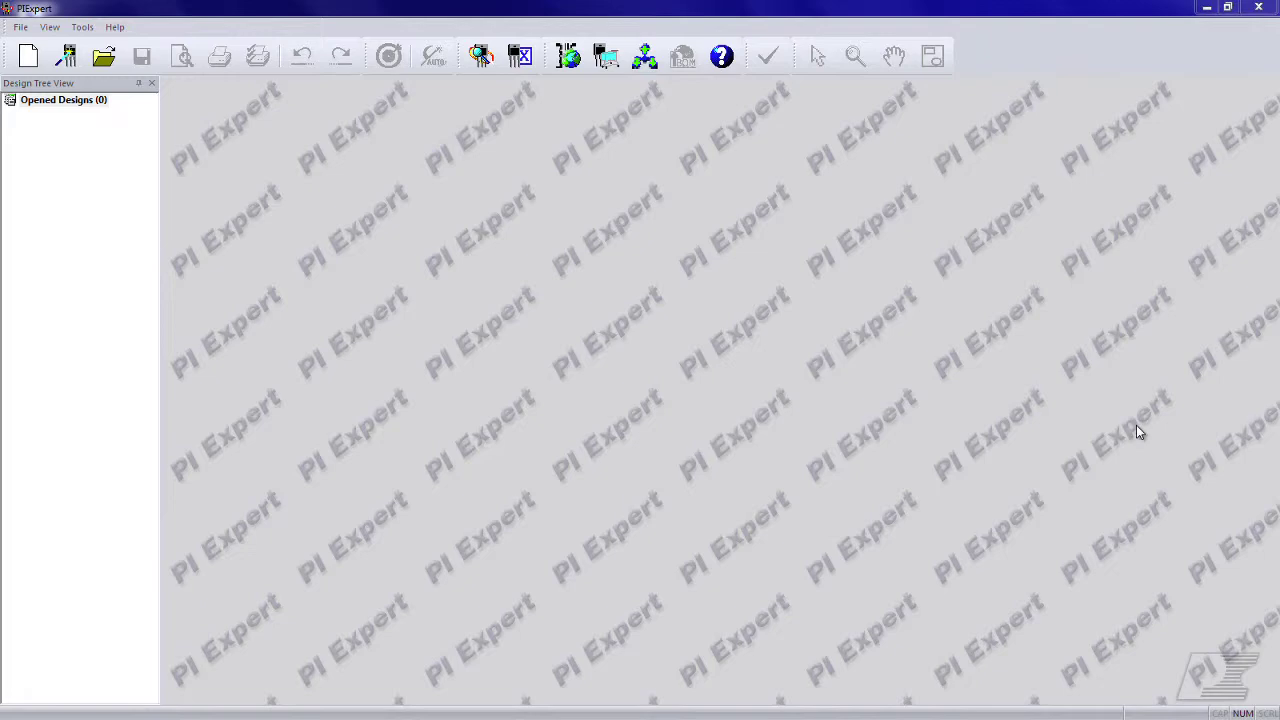
Start a new design using the EG (eSIP-7C) package, 132 kHz, Open Frame and Secondary TL431 feedback.
click(31, 60)
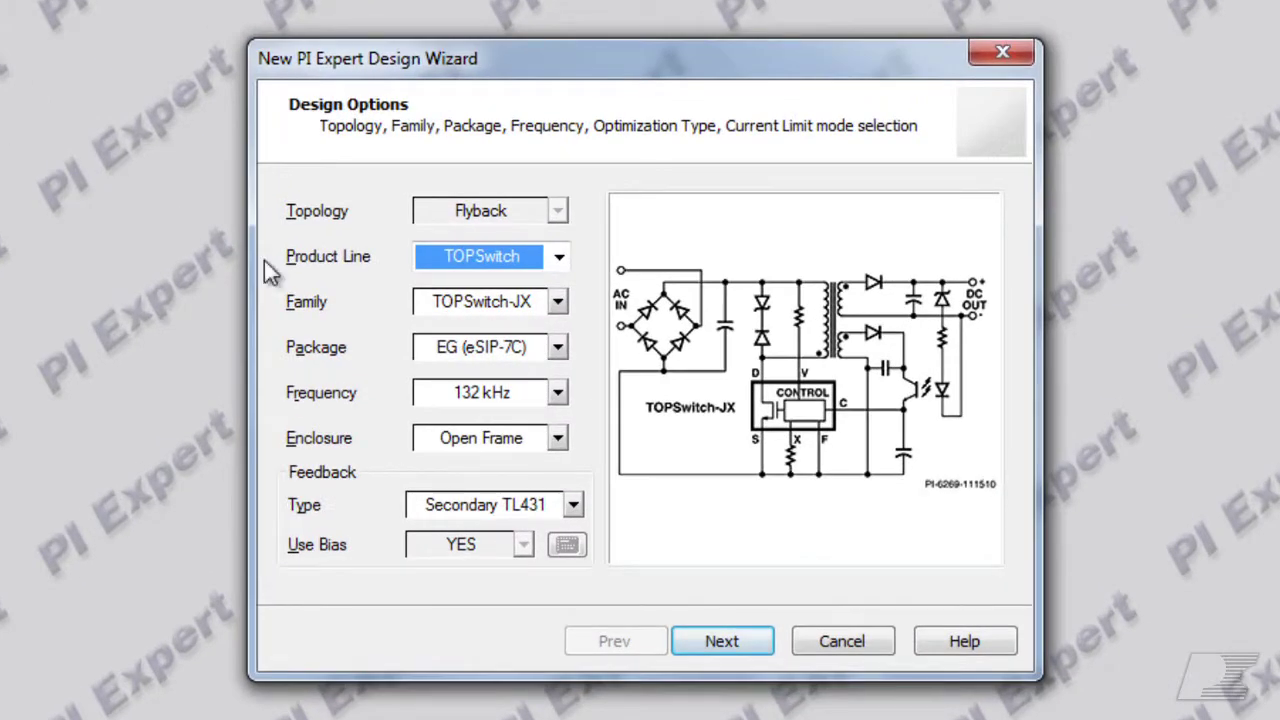
click(560, 347)
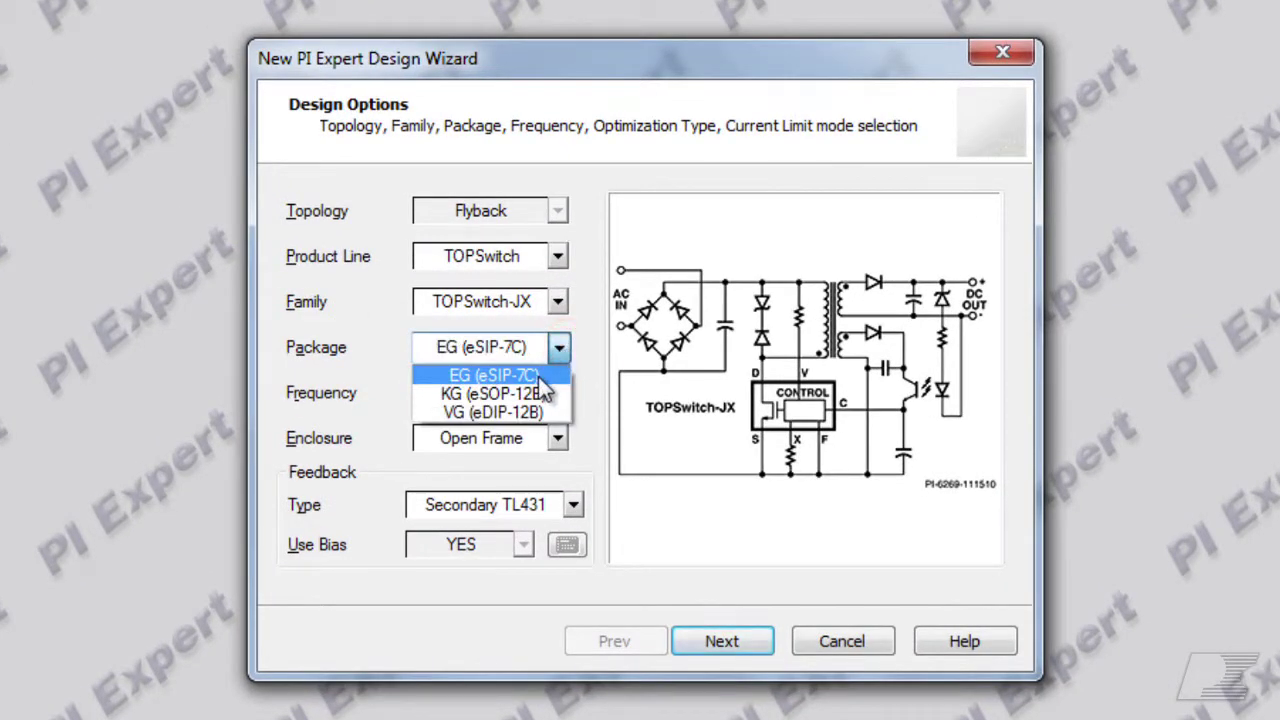
click(538, 375)
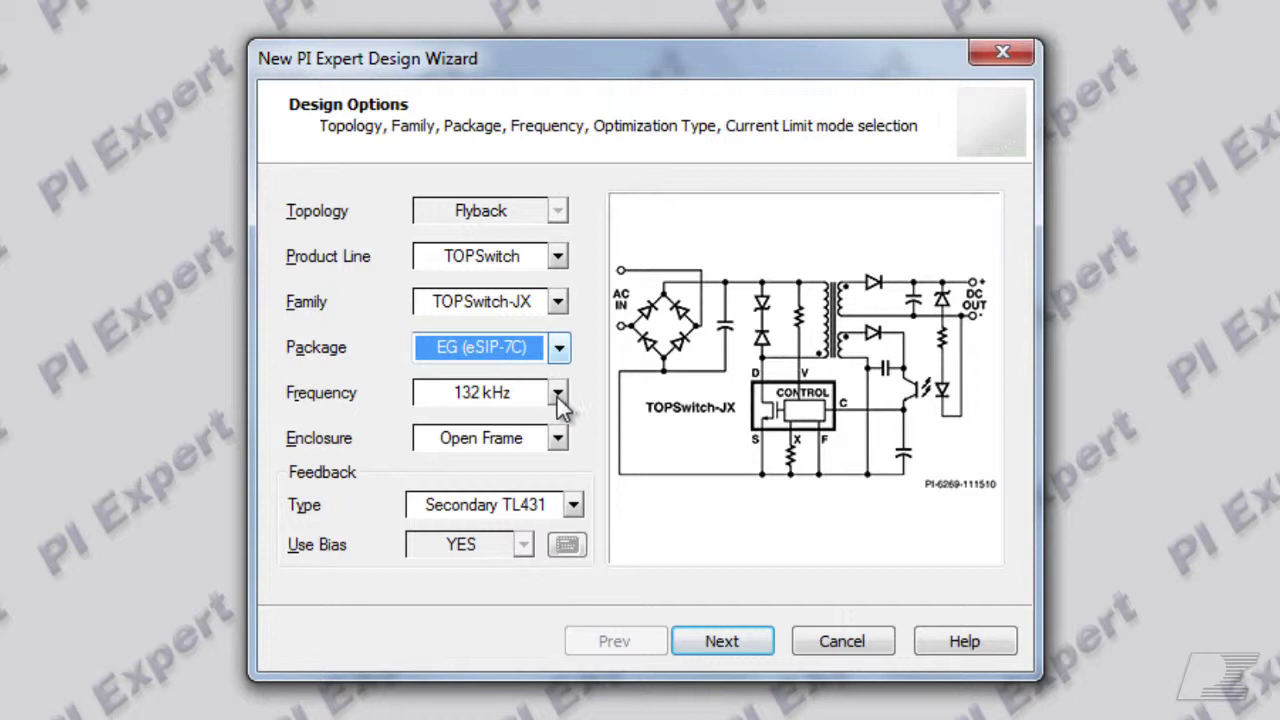
click(557, 397)
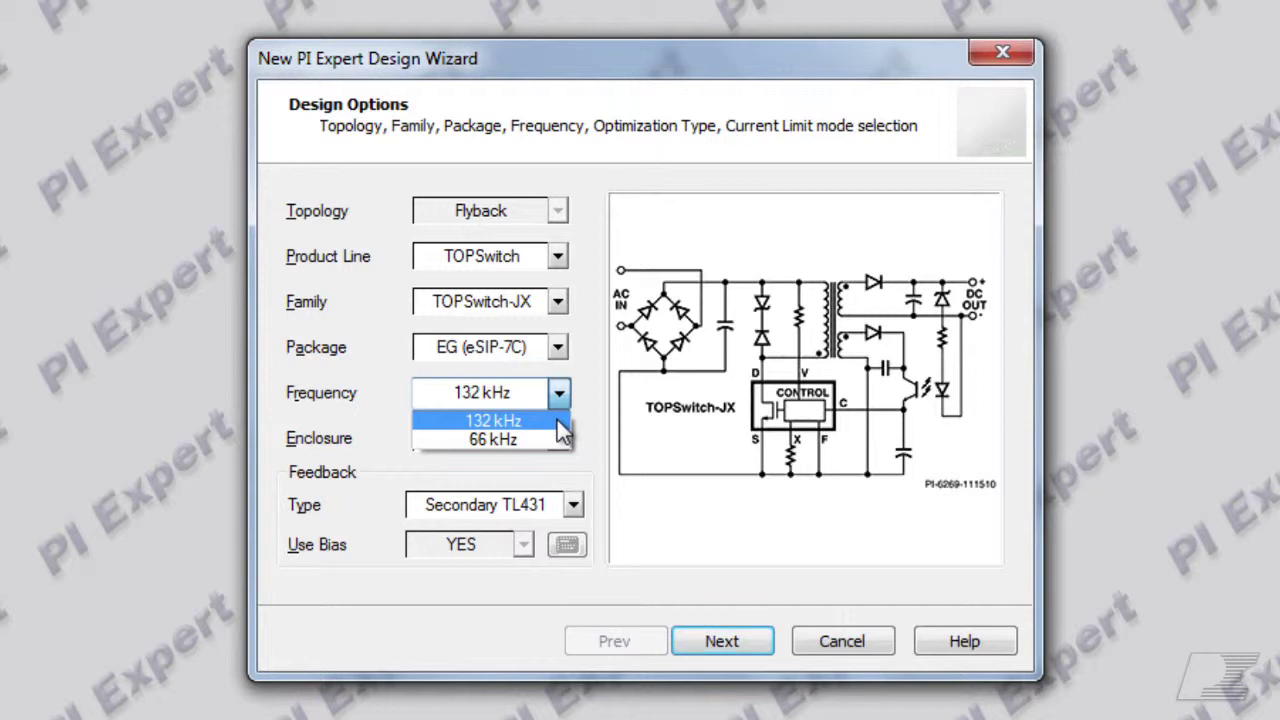
click(558, 421)
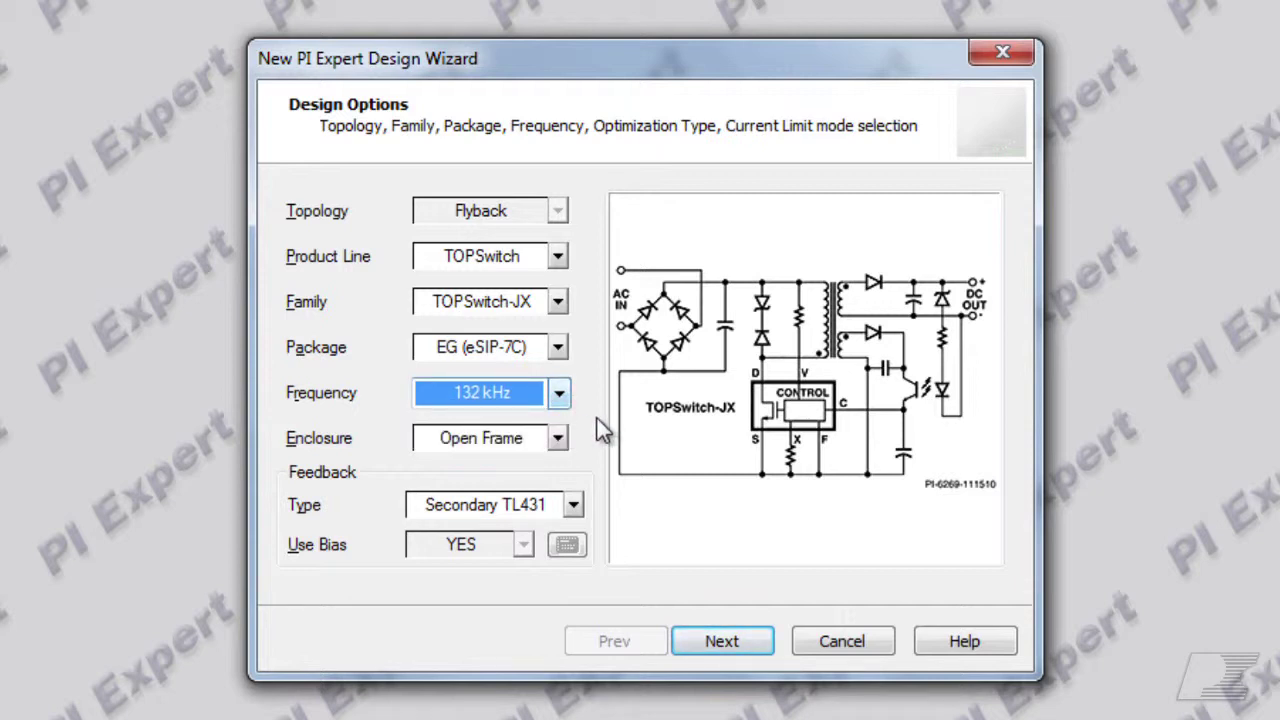
click(600, 428)
click(559, 438)
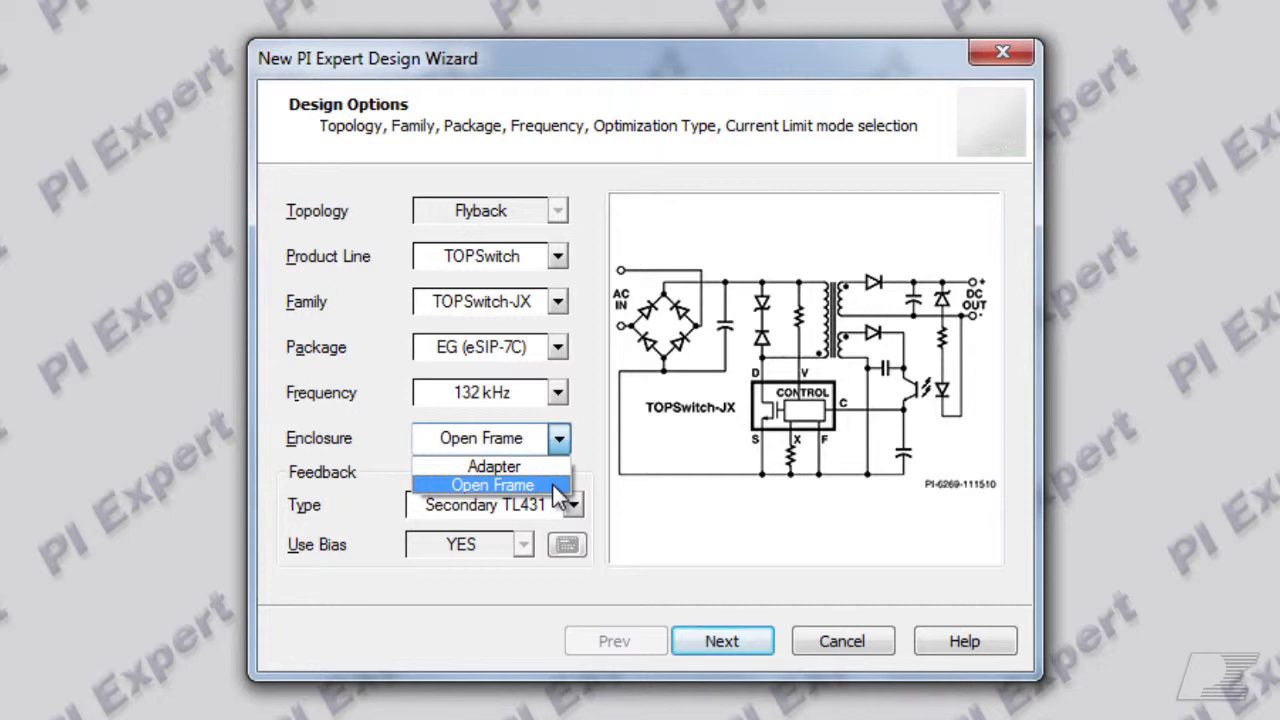
click(555, 487)
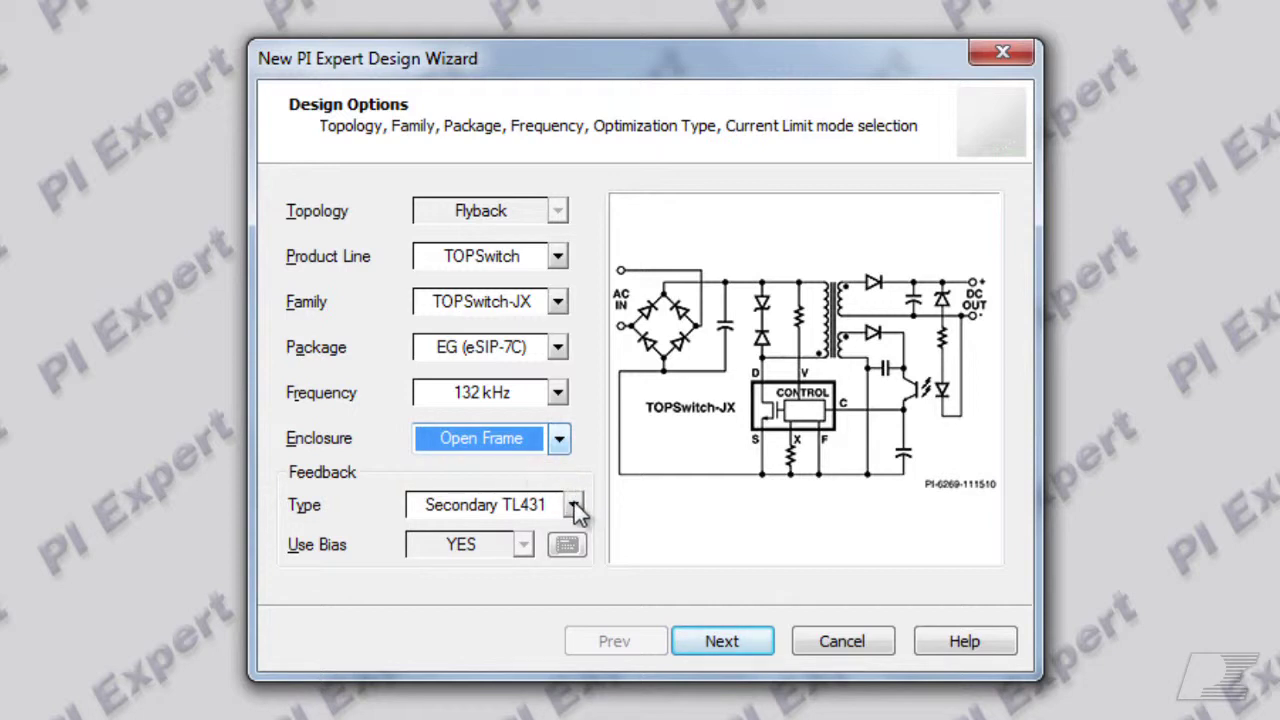
click(572, 502)
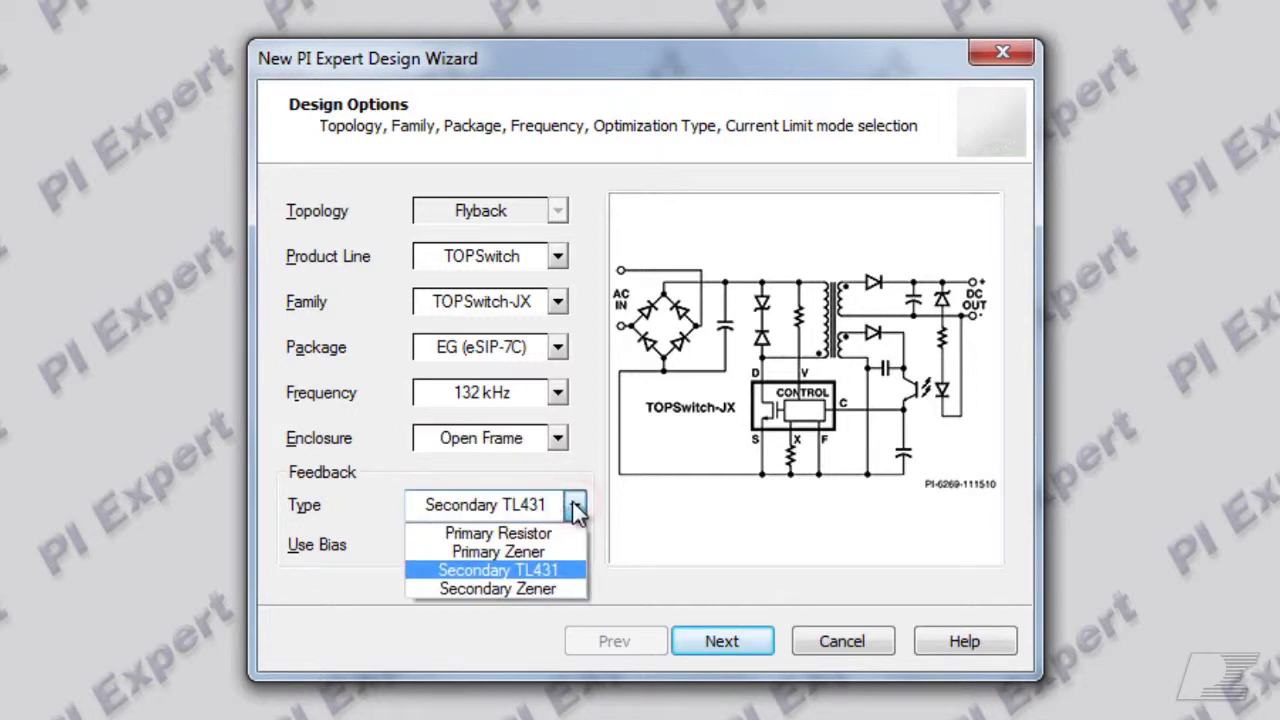
click(567, 571)
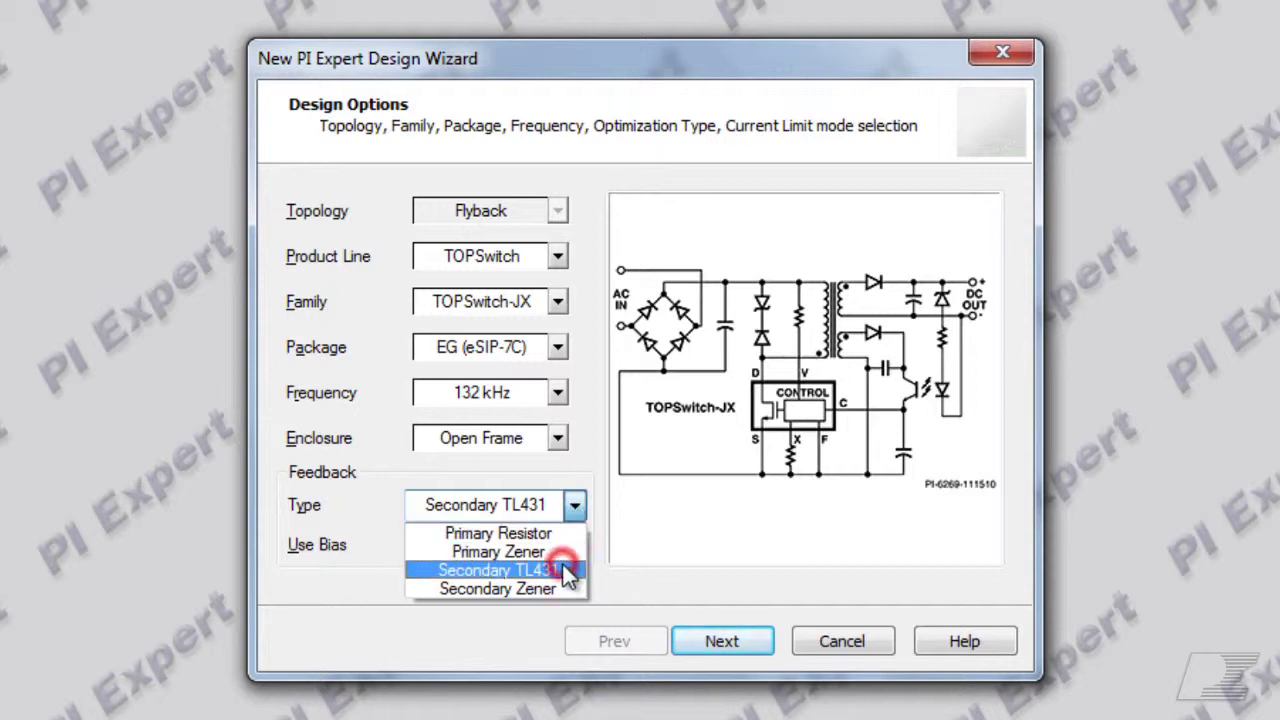
click(627, 561)
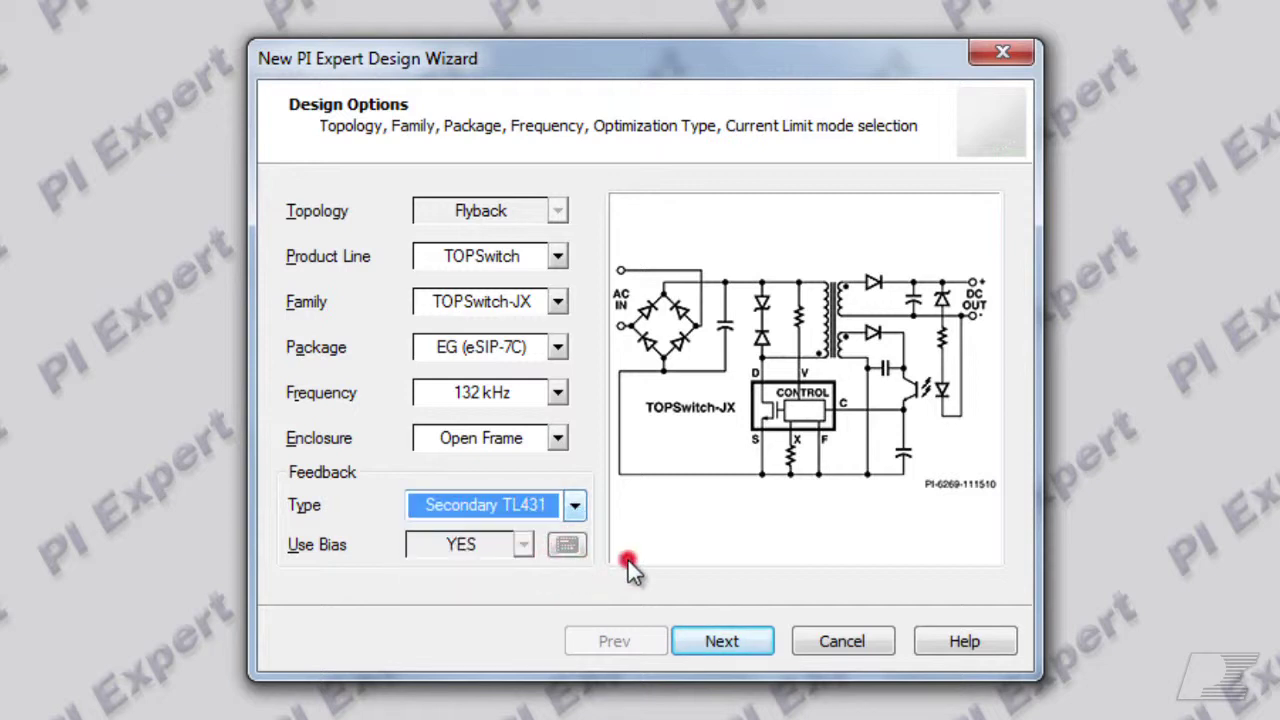
Advance to the Input page, keeping Universal 85–265 V AC input at 50 Hz.
click(722, 643)
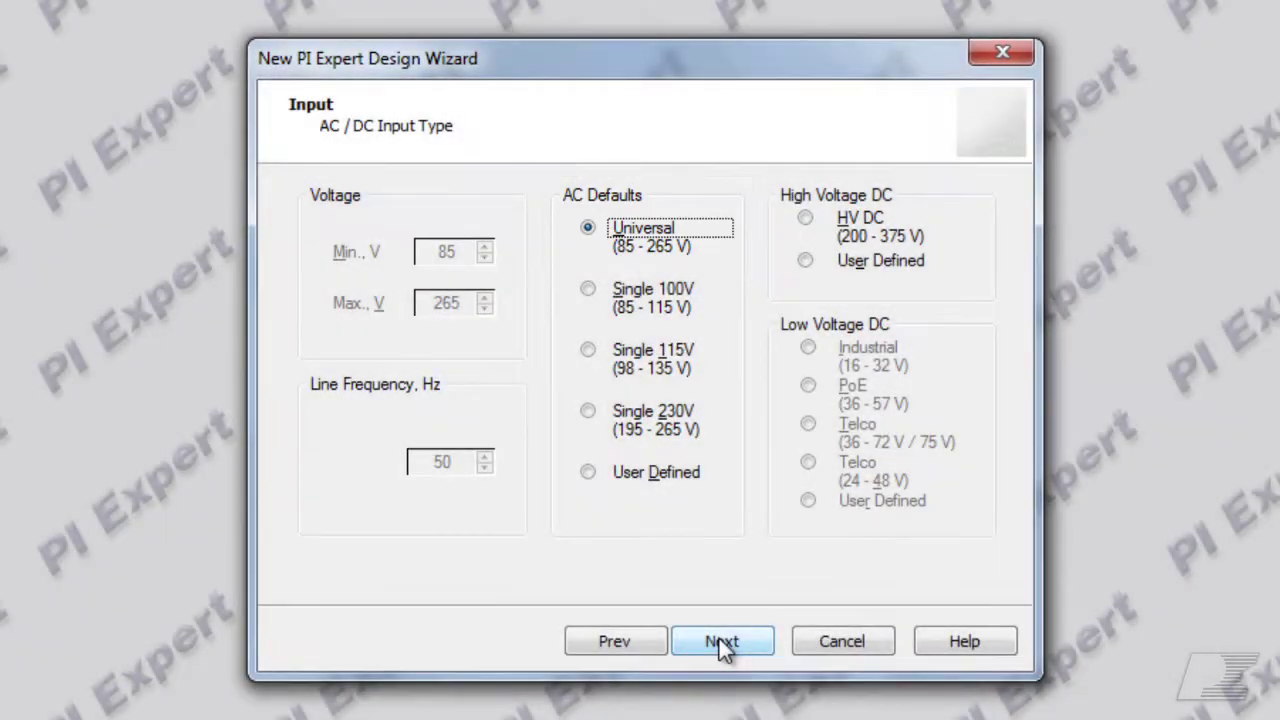
Advance to the Outputs page and switch Peak Loads on, then back off.
click(722, 643)
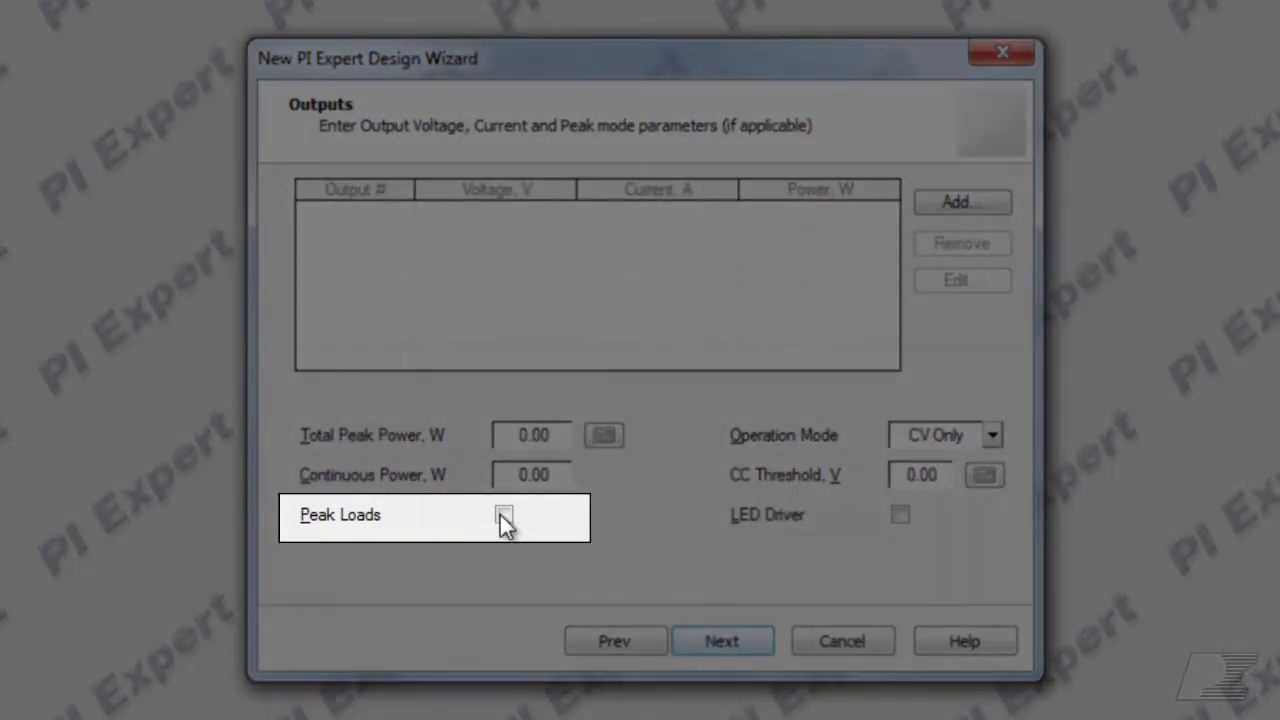
click(503, 515)
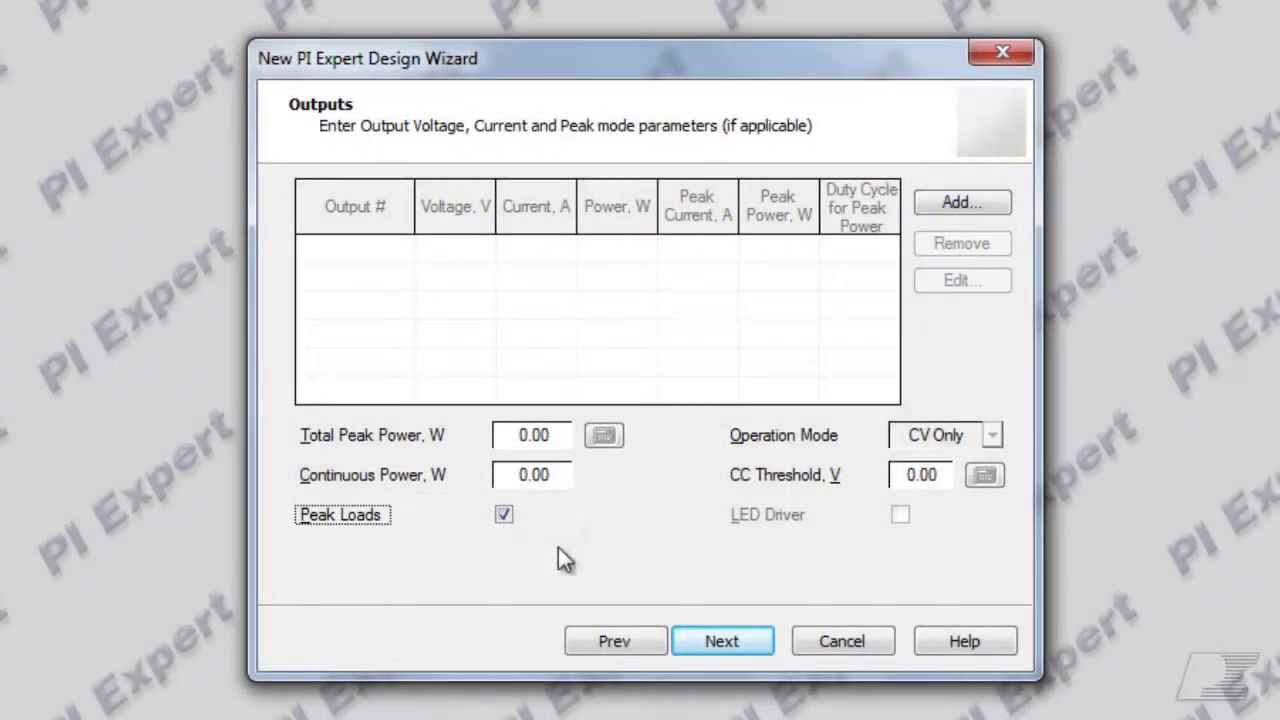
click(504, 515)
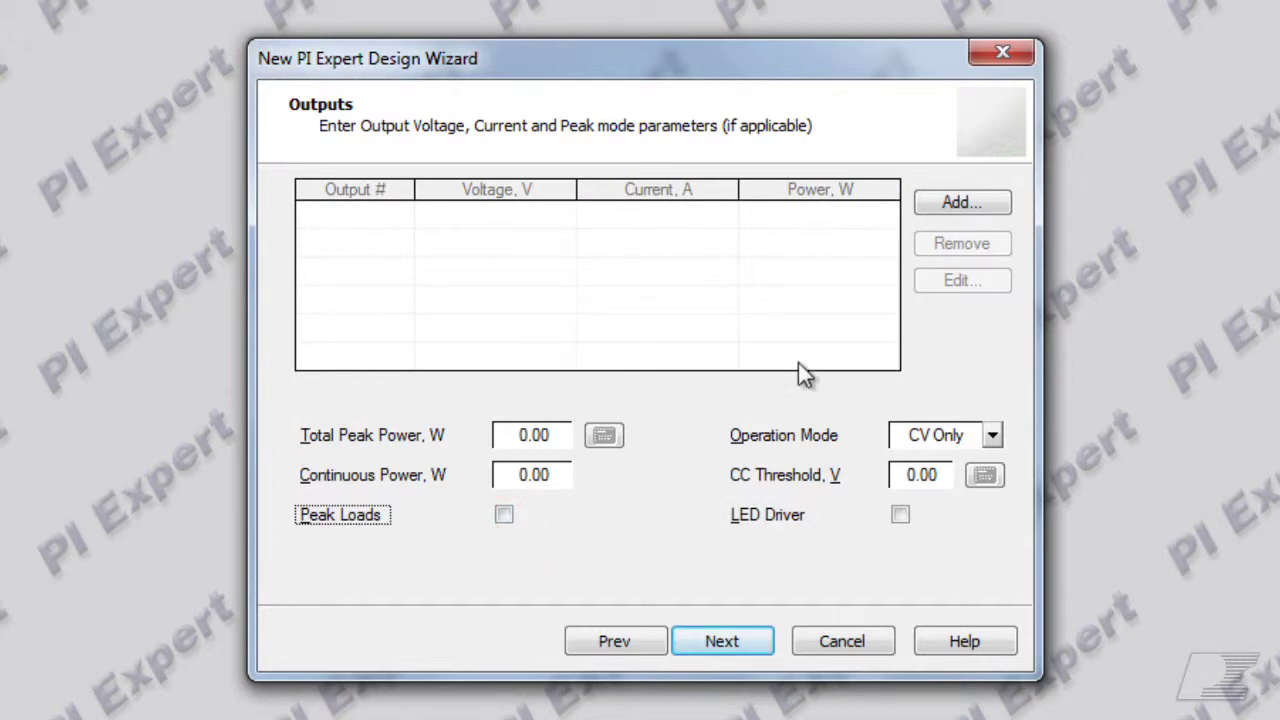
Add a first output of 5 V at 2 A.
click(946, 205)
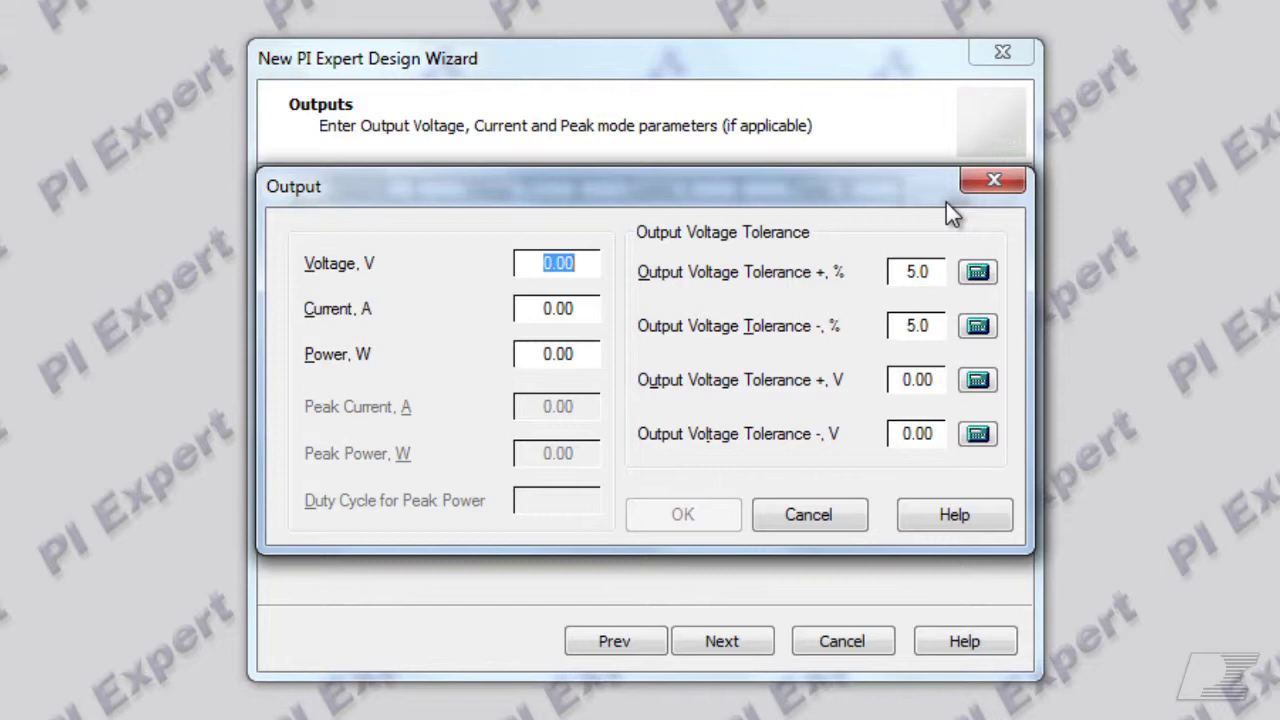
text(5)
key(Tab)
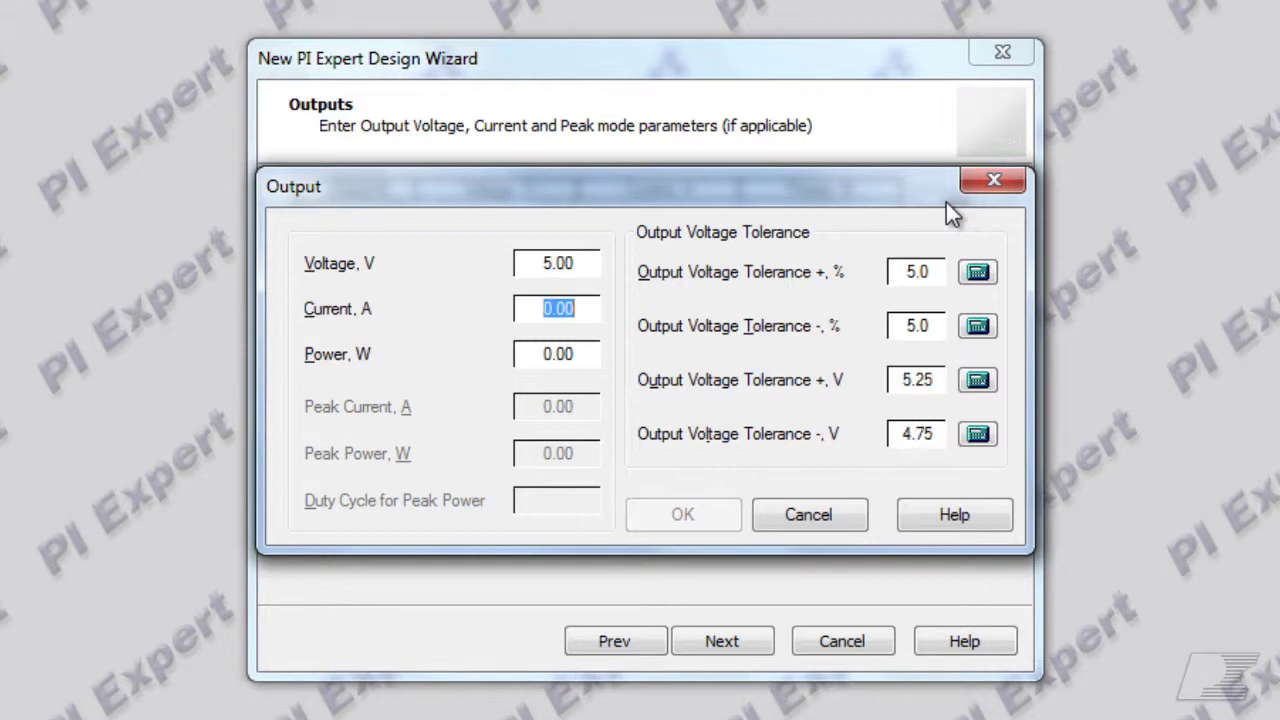
text(2)
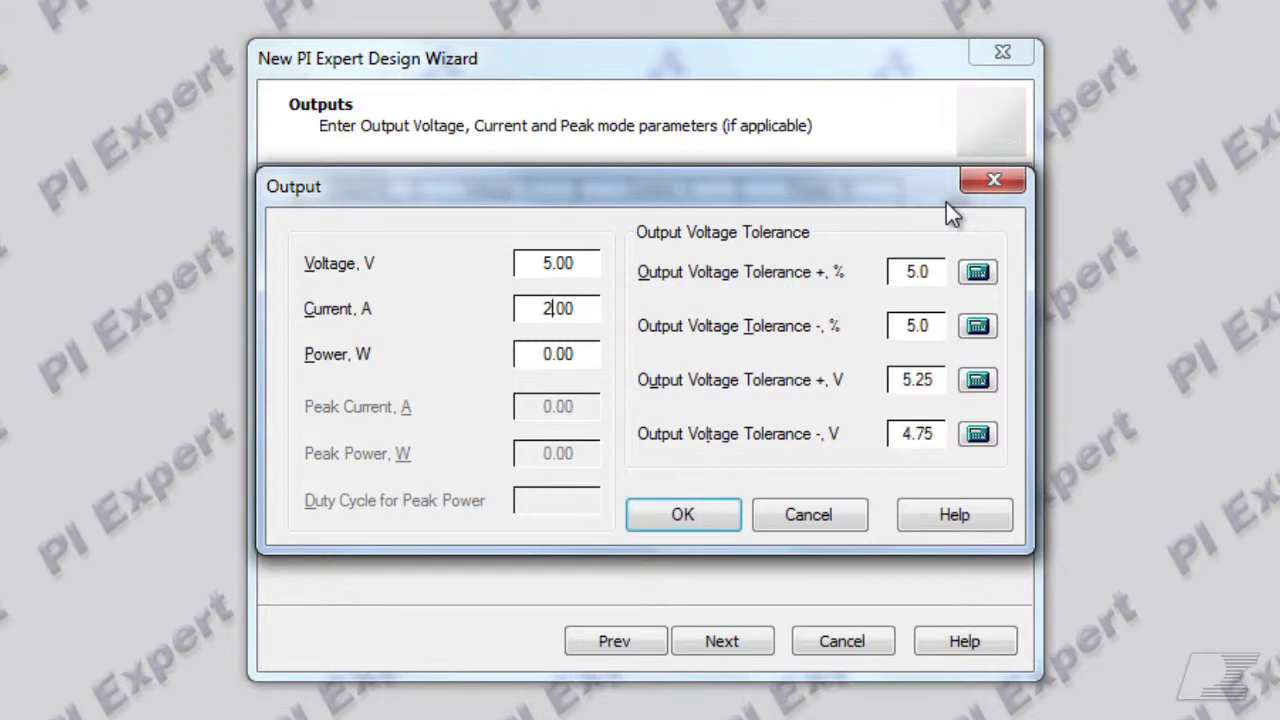
click(686, 512)
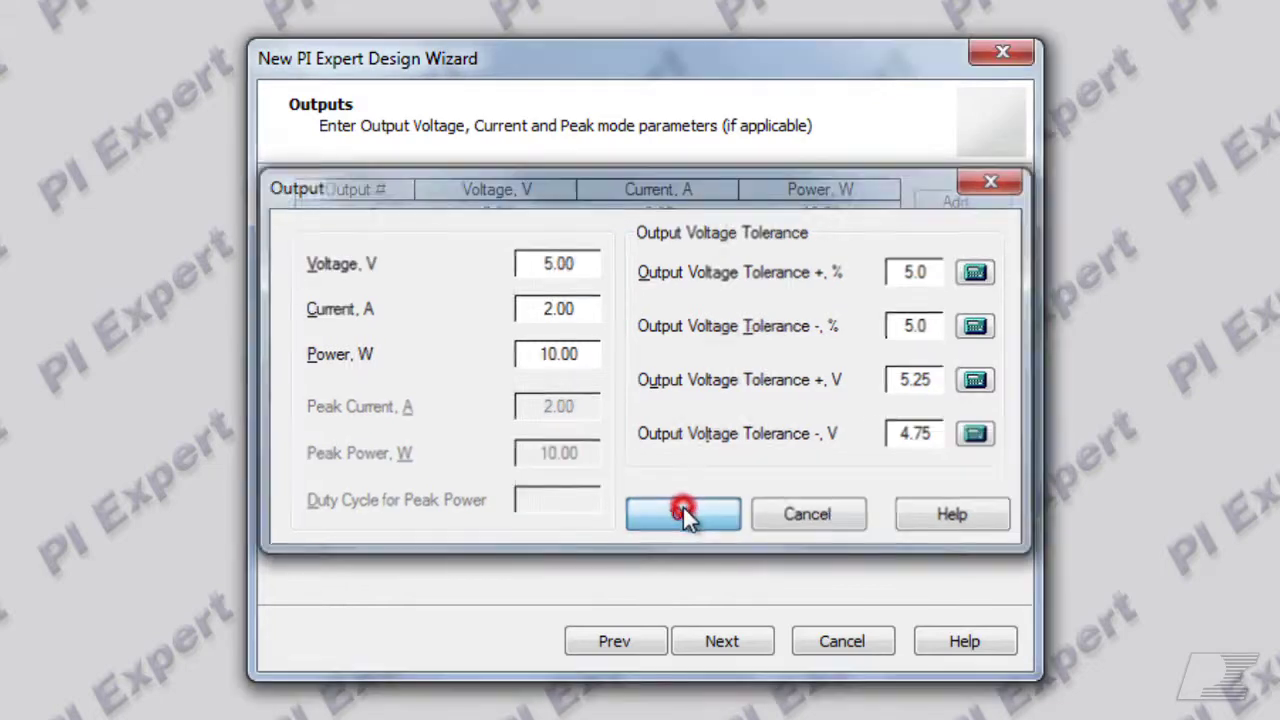
Enter a second output of 12 V at 2 A.
click(947, 203)
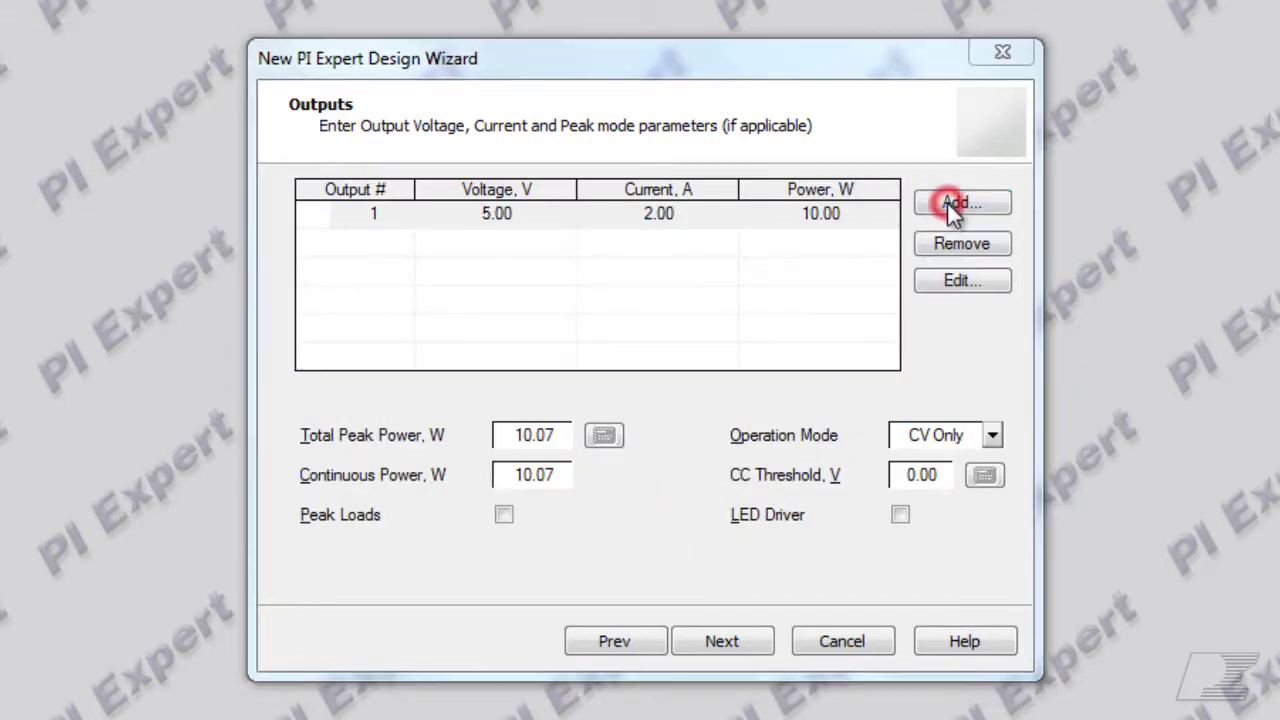
text(12)
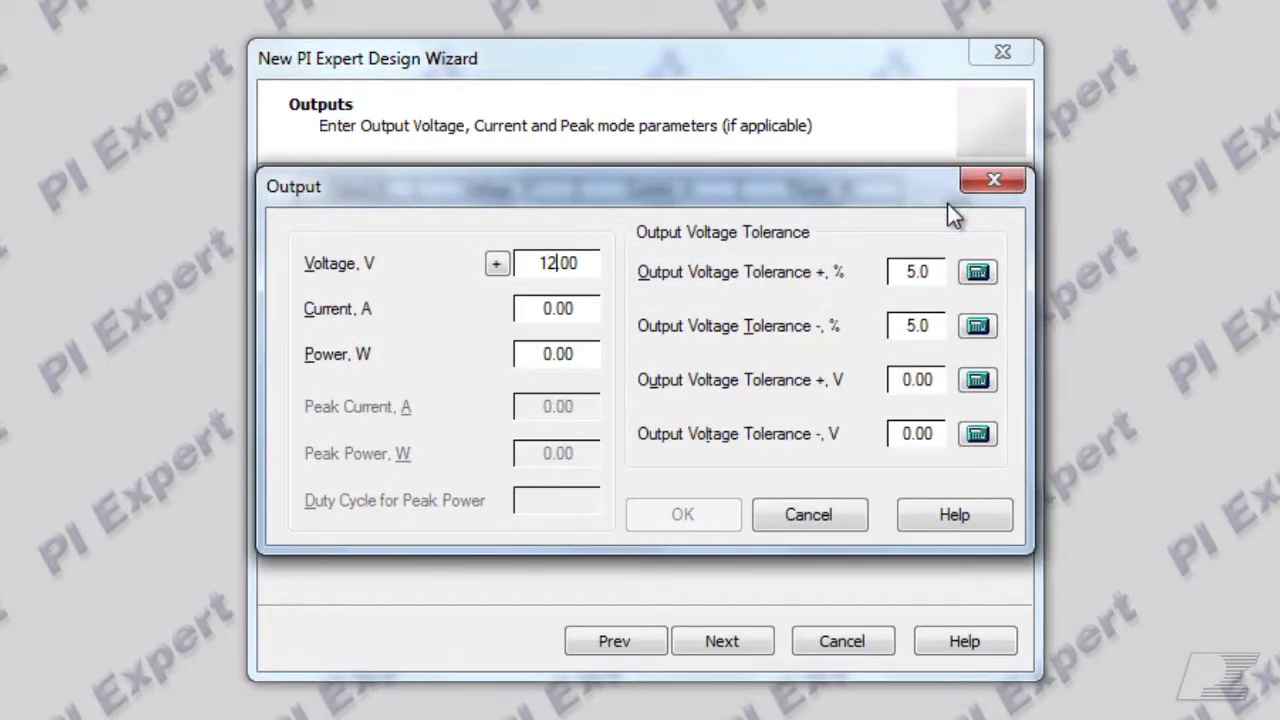
key(Tab)
text(2)
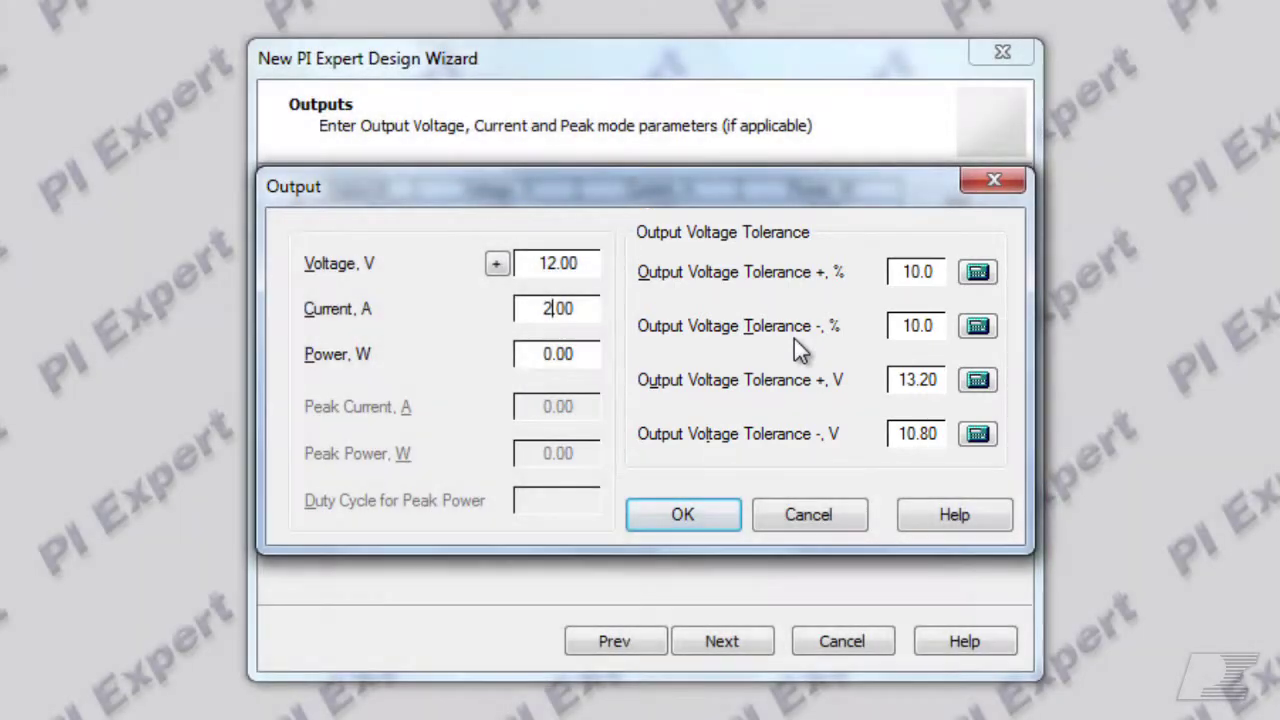
Confirm the 12 V output, keep All Records components and no shield windings, and finish.
click(679, 503)
click(722, 641)
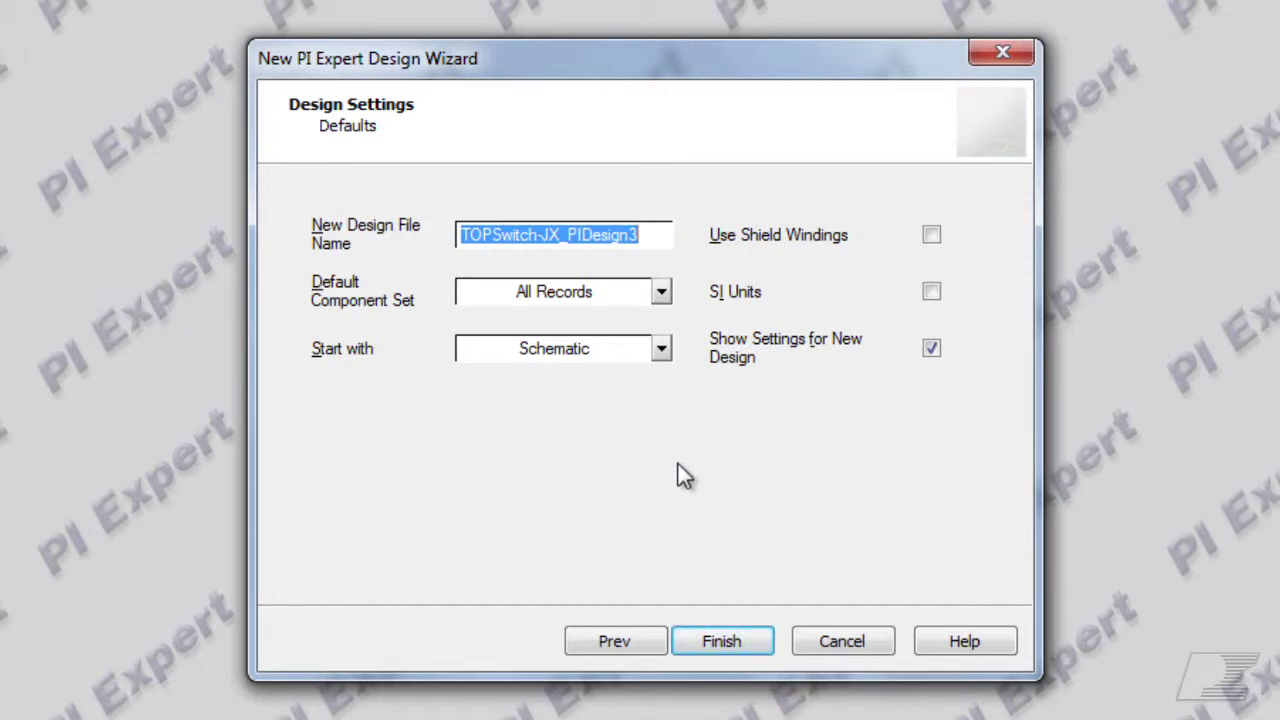
click(662, 286)
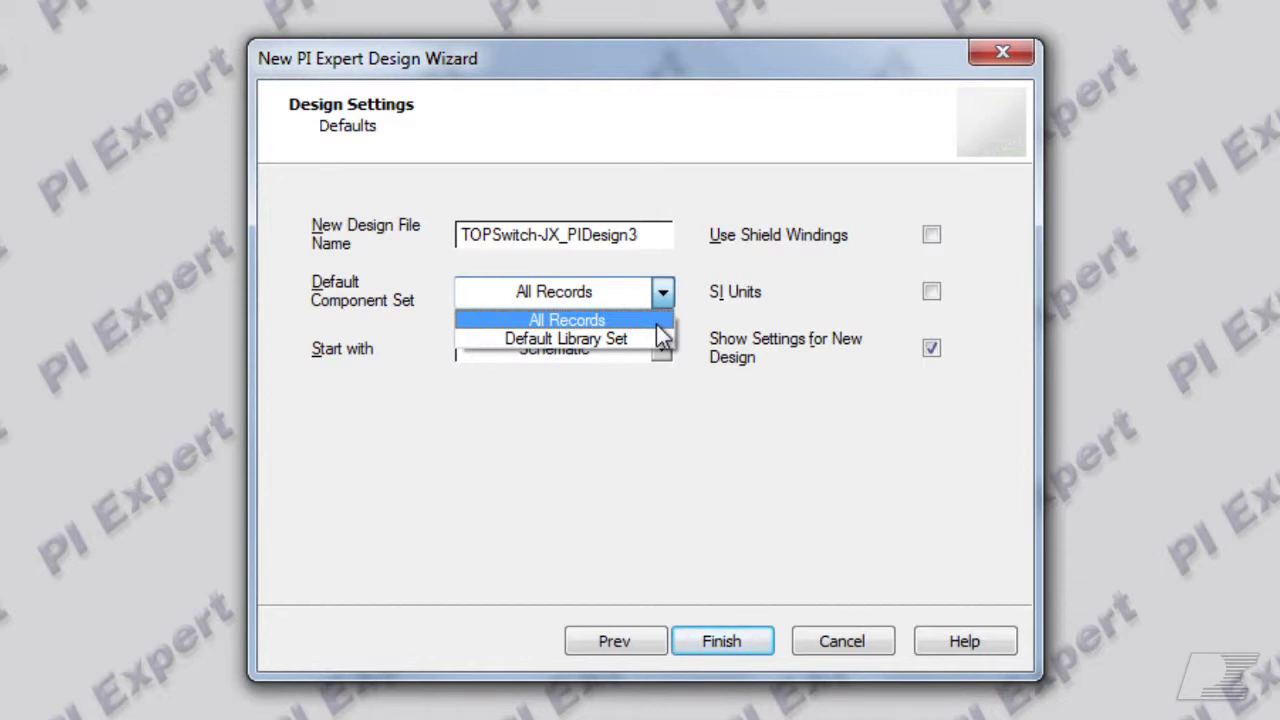
click(656, 324)
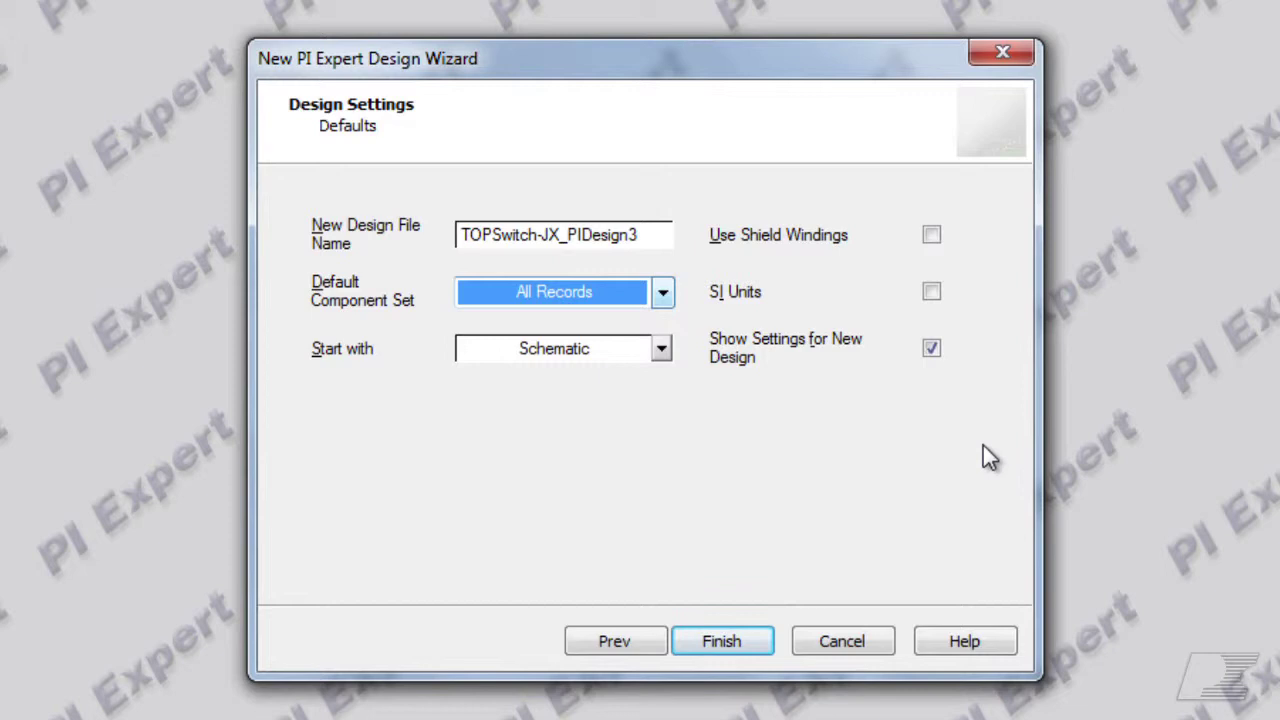
click(930, 294)
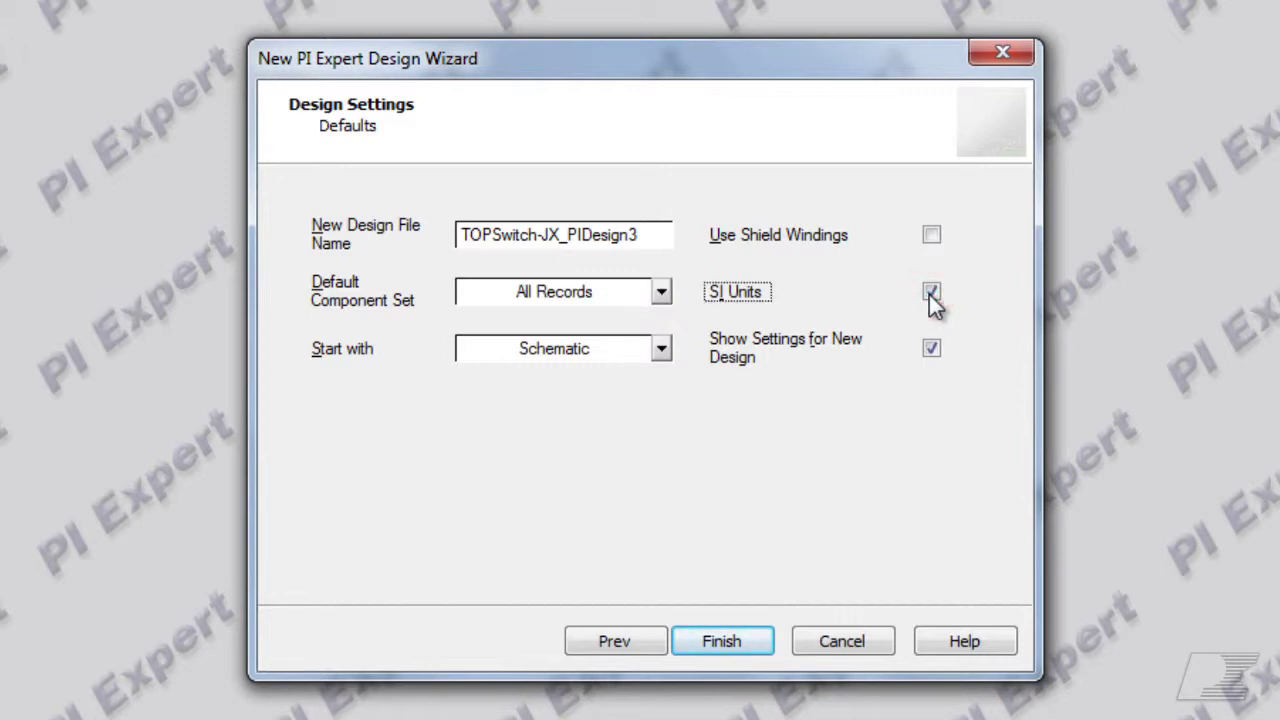
click(931, 236)
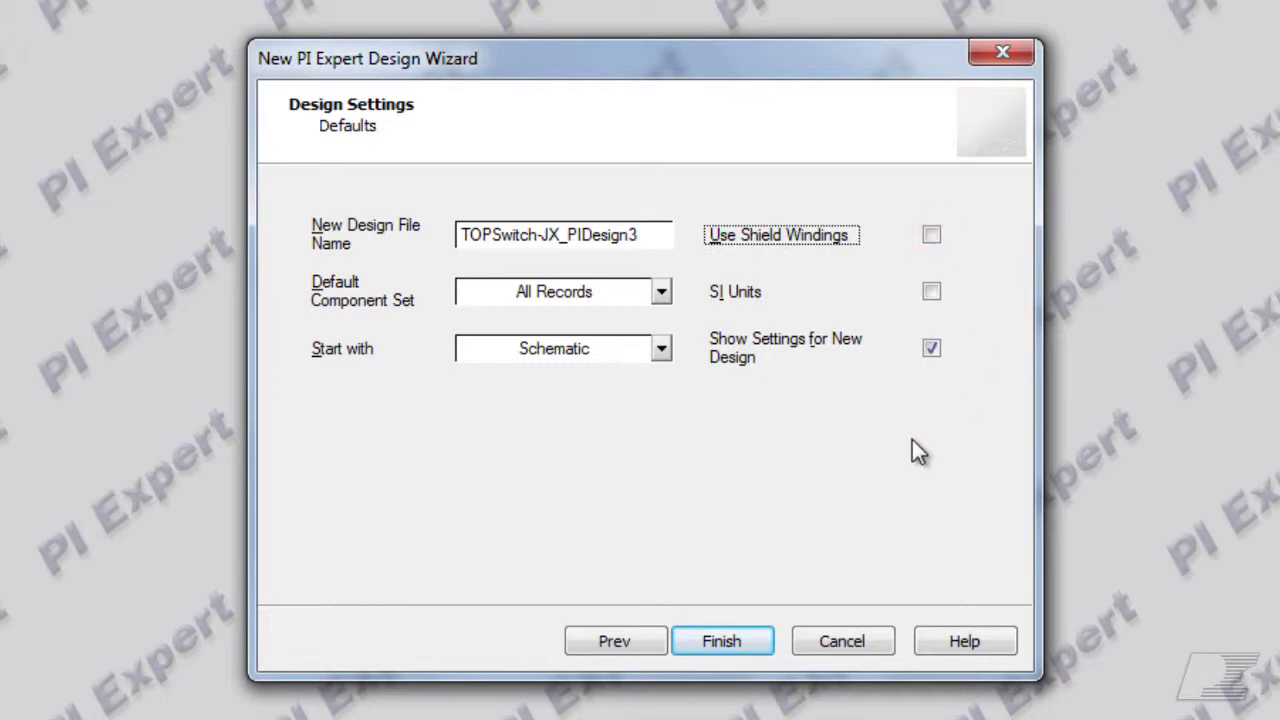
click(726, 643)
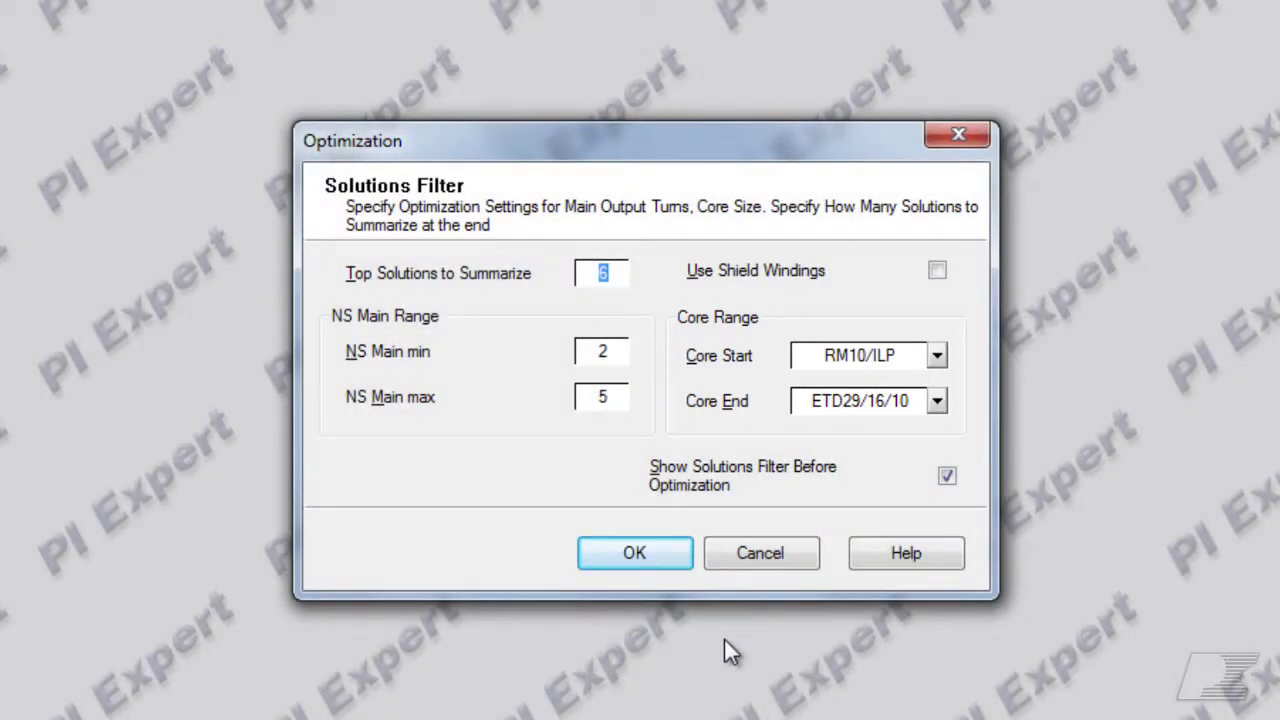
Limit NS Main turns to 1–10 and end cores at EE35, then run the optimization.
click(616, 350)
double_click(616, 350)
text(1)
double_click(617, 397)
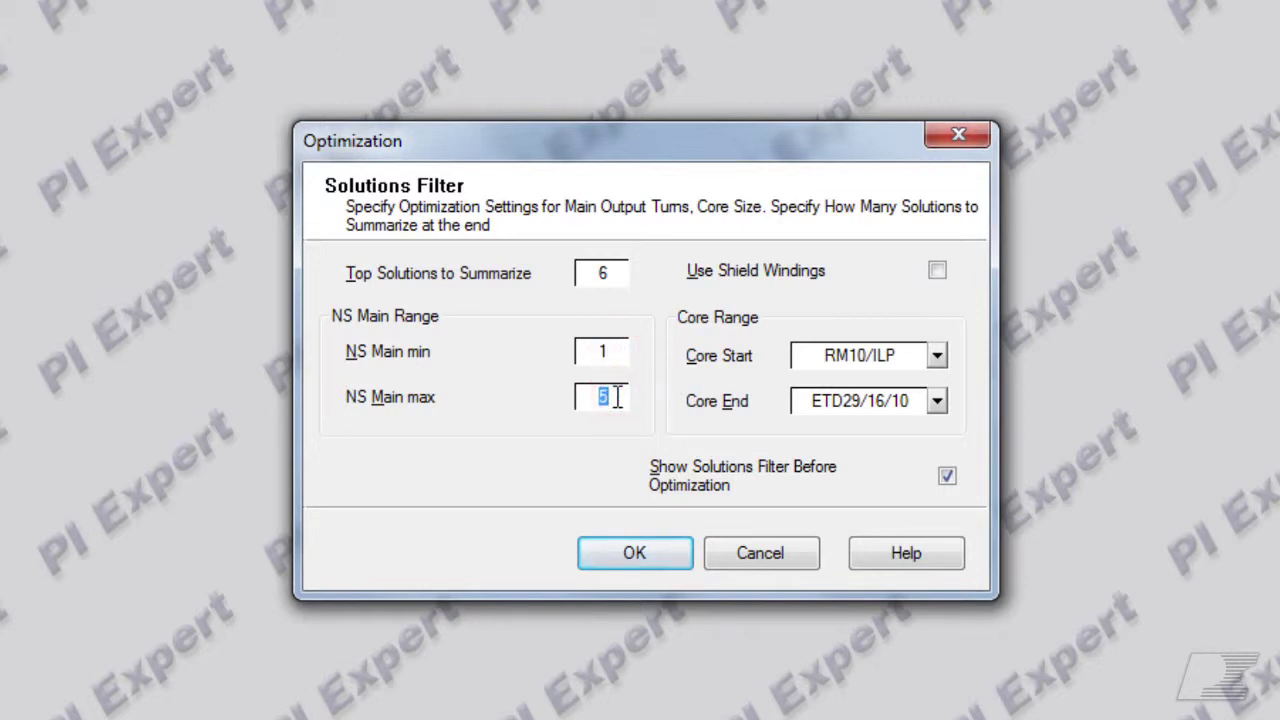
text(10)
click(940, 401)
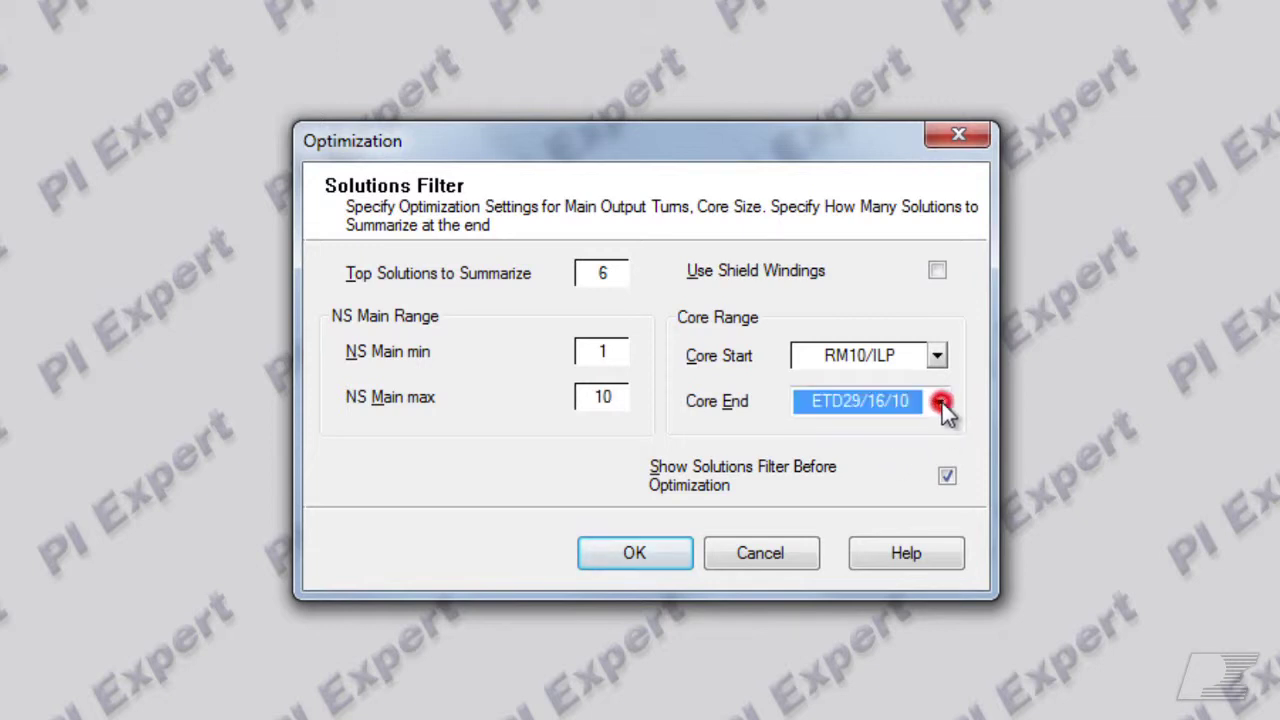
click(889, 448)
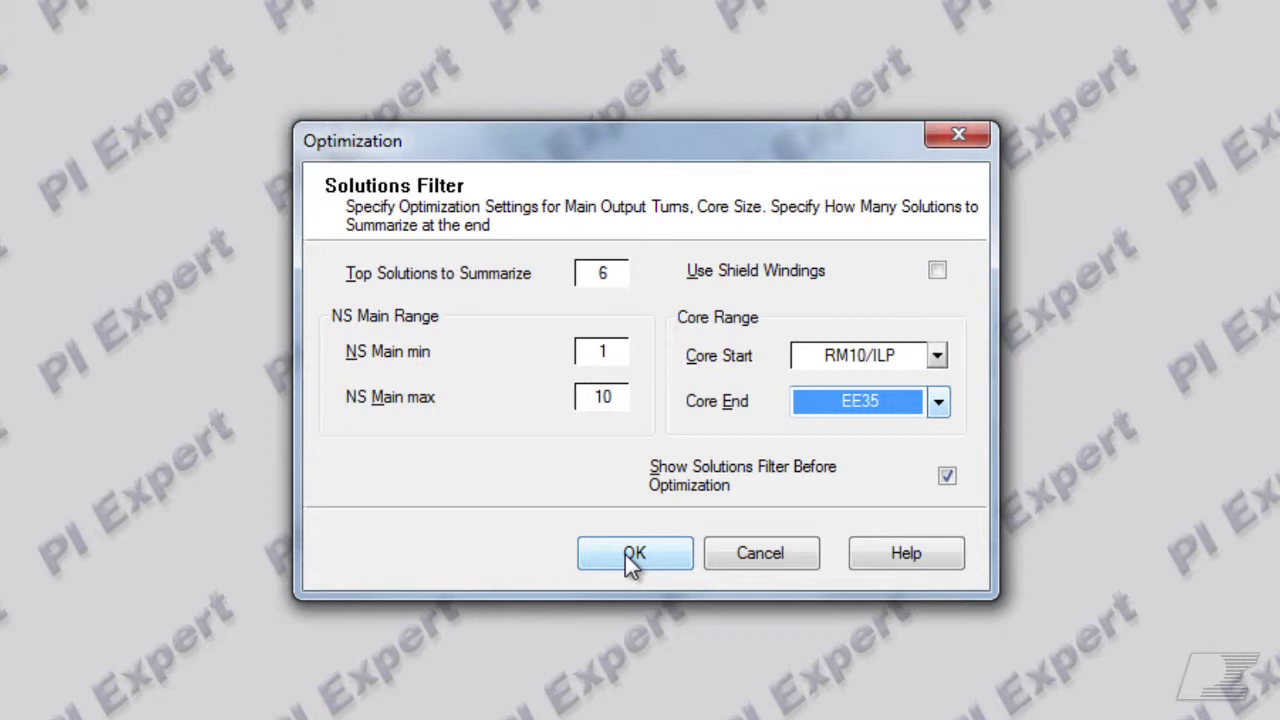
click(625, 554)
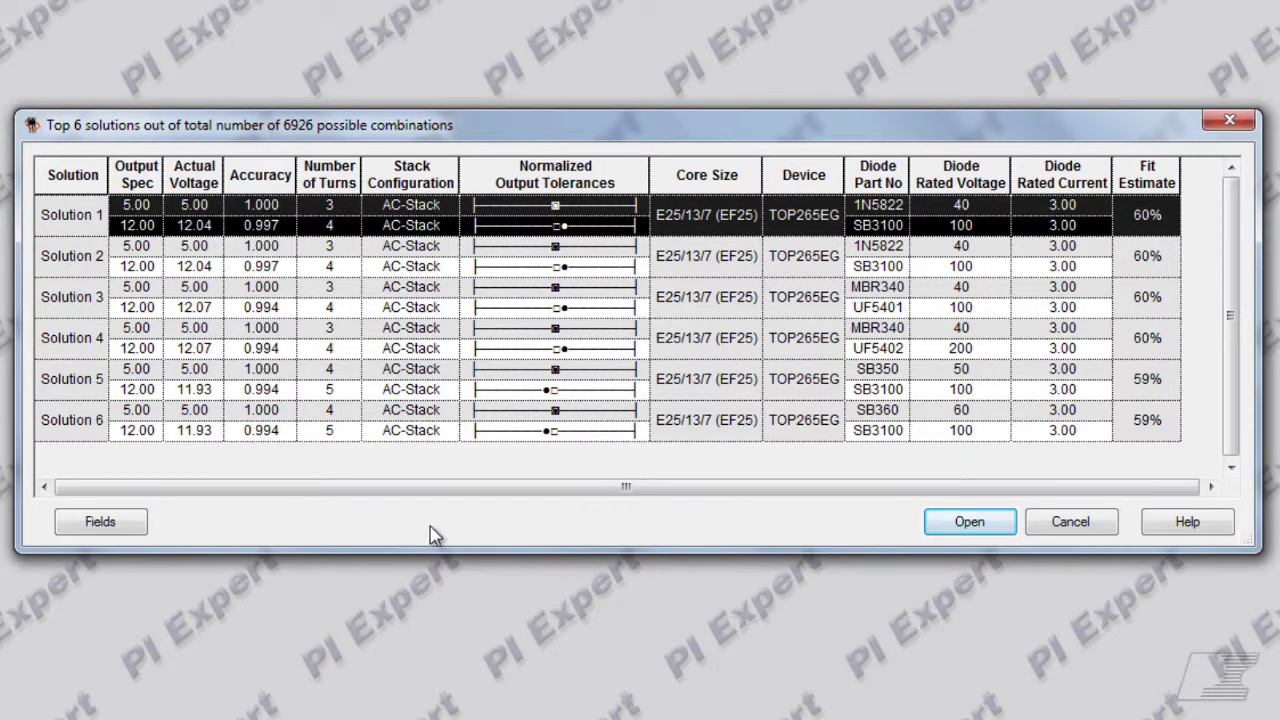
Open the Fields selection for the top-solutions table.
click(102, 524)
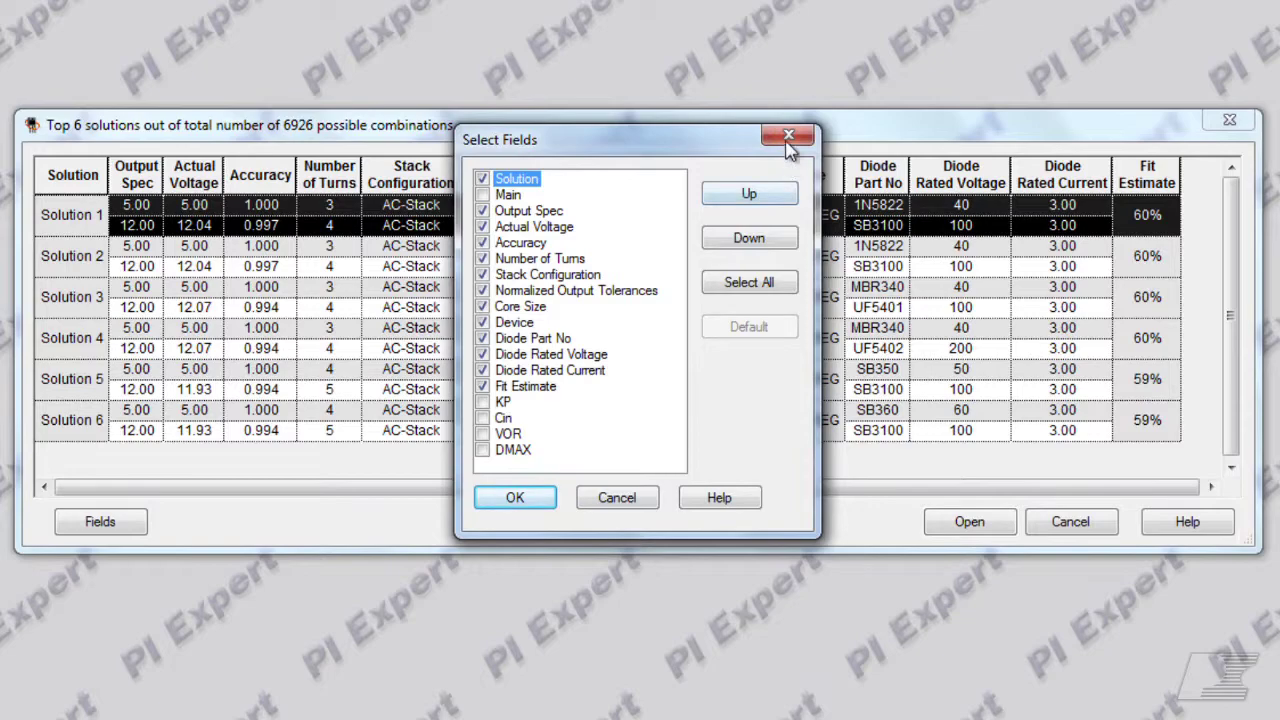
Close the Select Fields dialog without changing any columns.
click(788, 134)
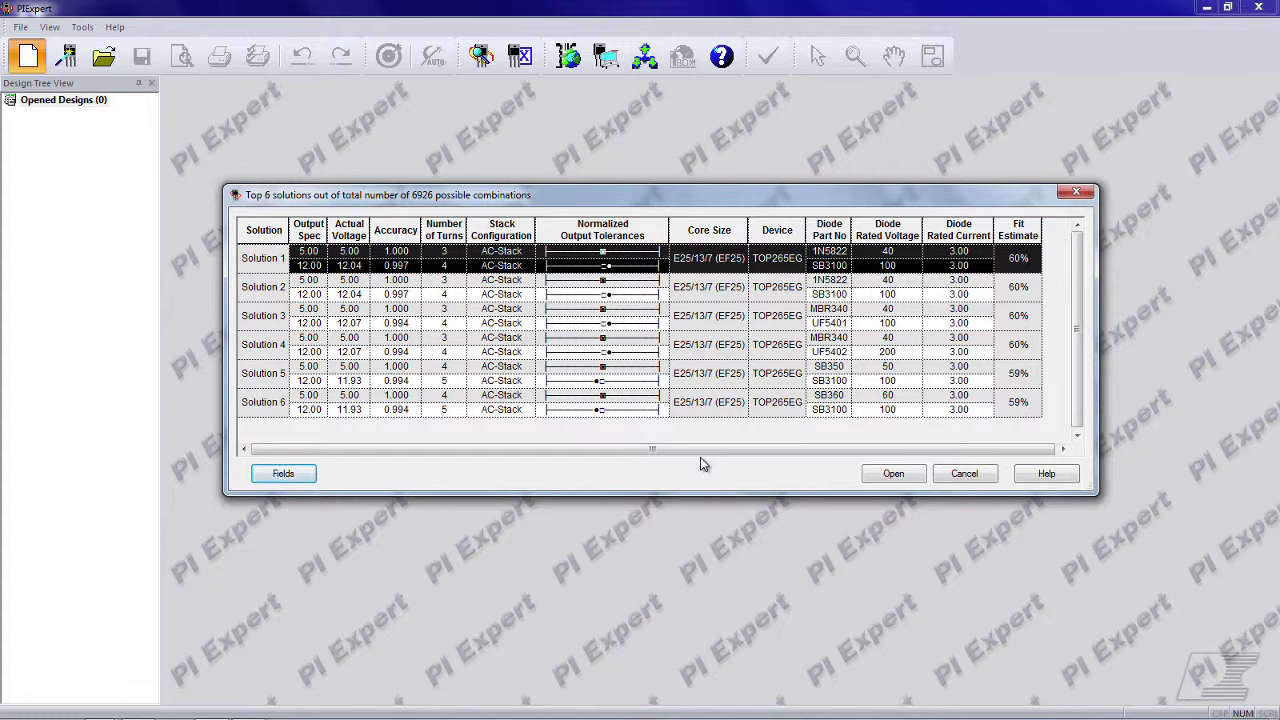
Open Solution 1 and inspect shunt regulator U3's part and feedback settings without changes.
click(885, 479)
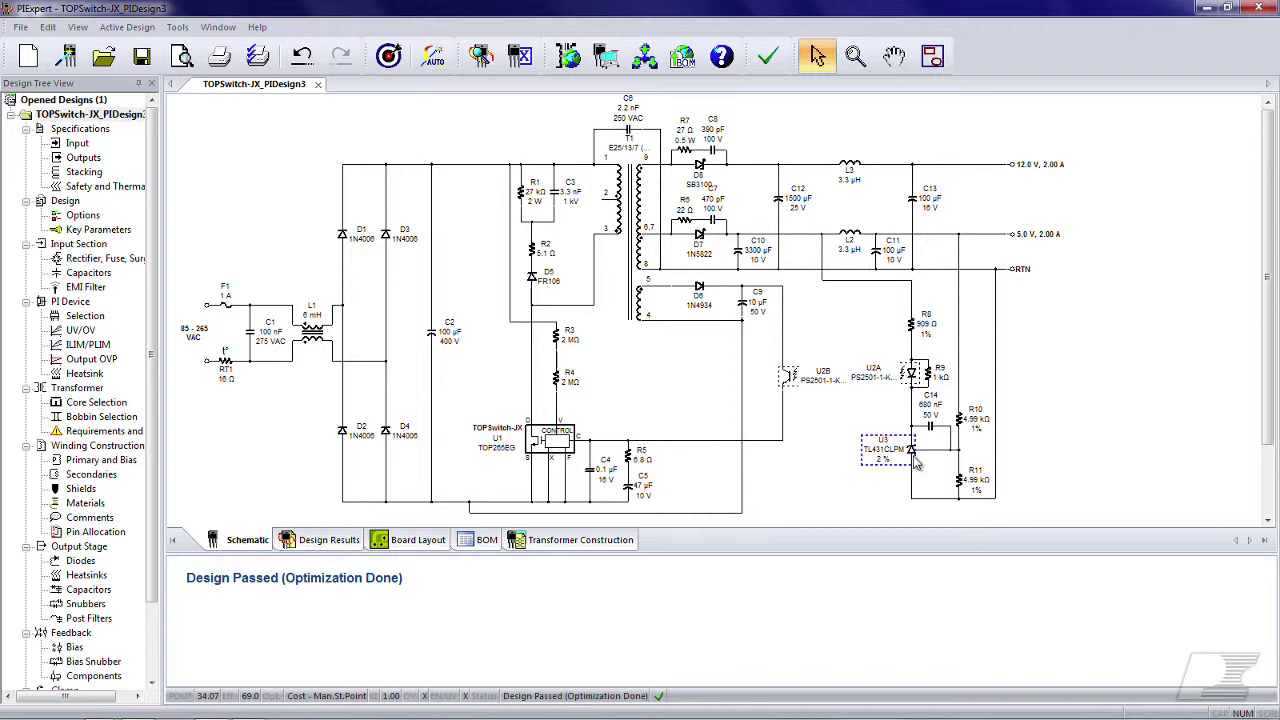
double_click(912, 452)
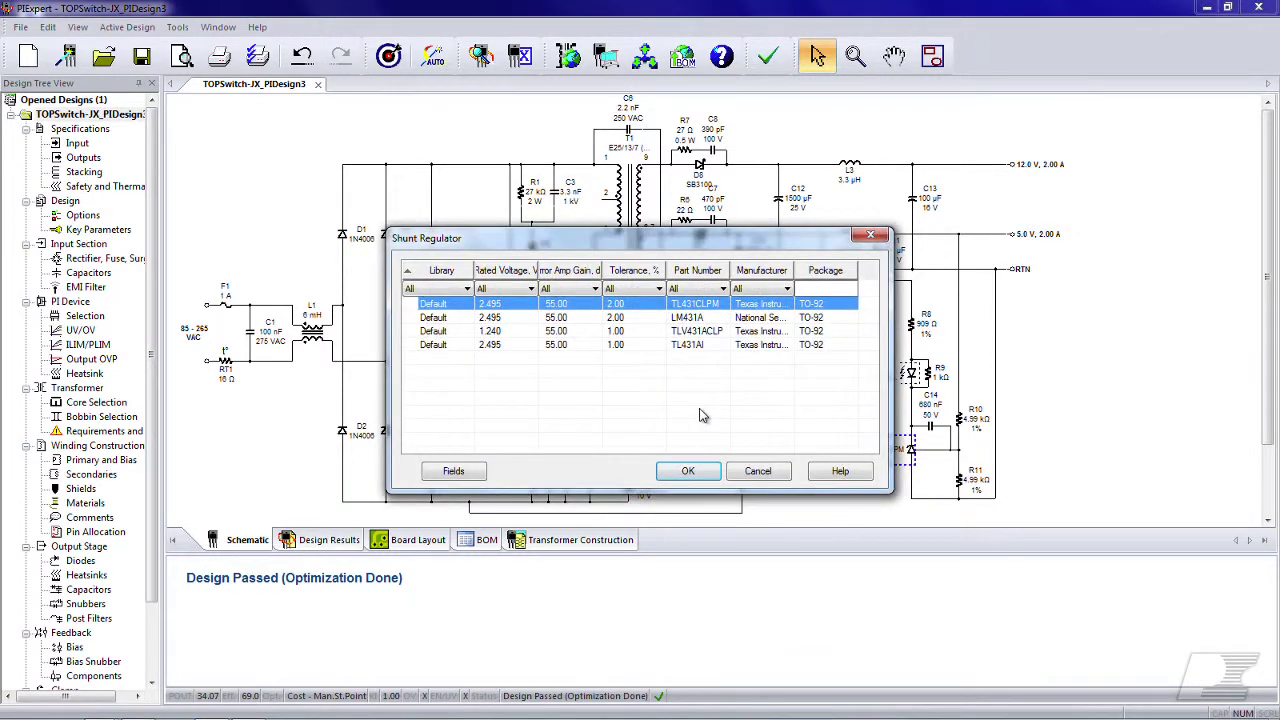
click(760, 474)
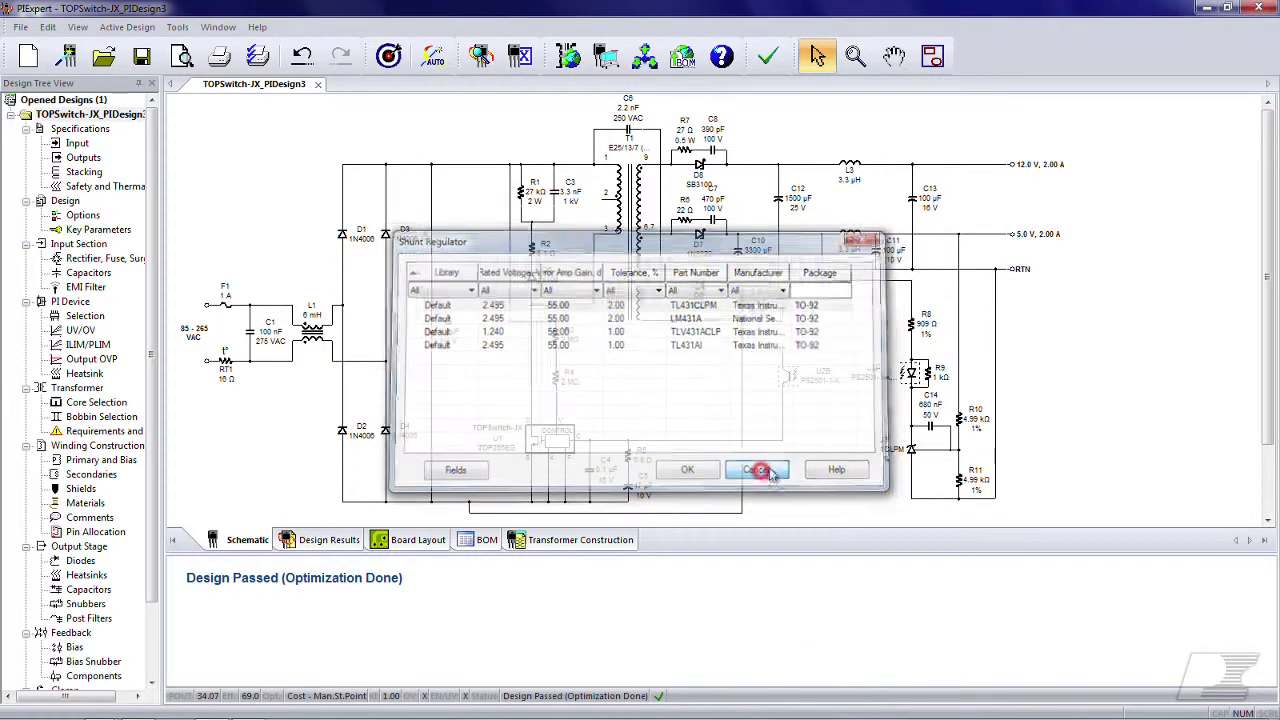
right_click(907, 458)
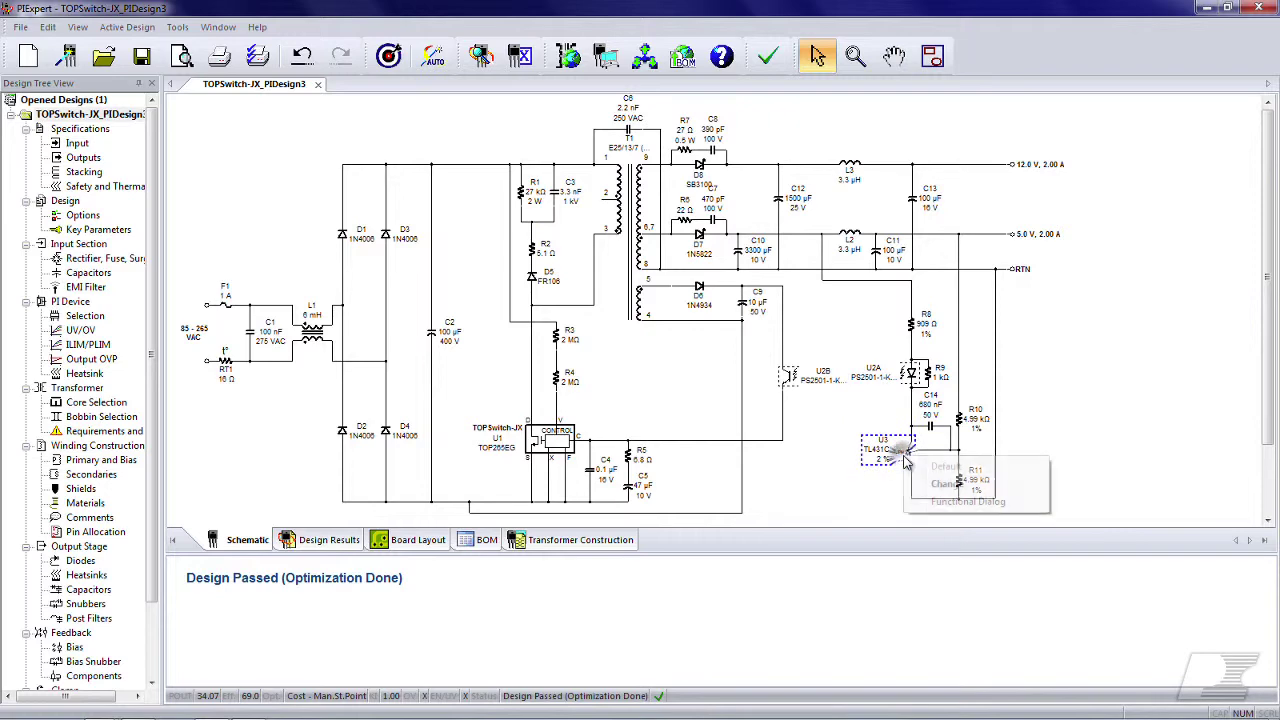
click(950, 506)
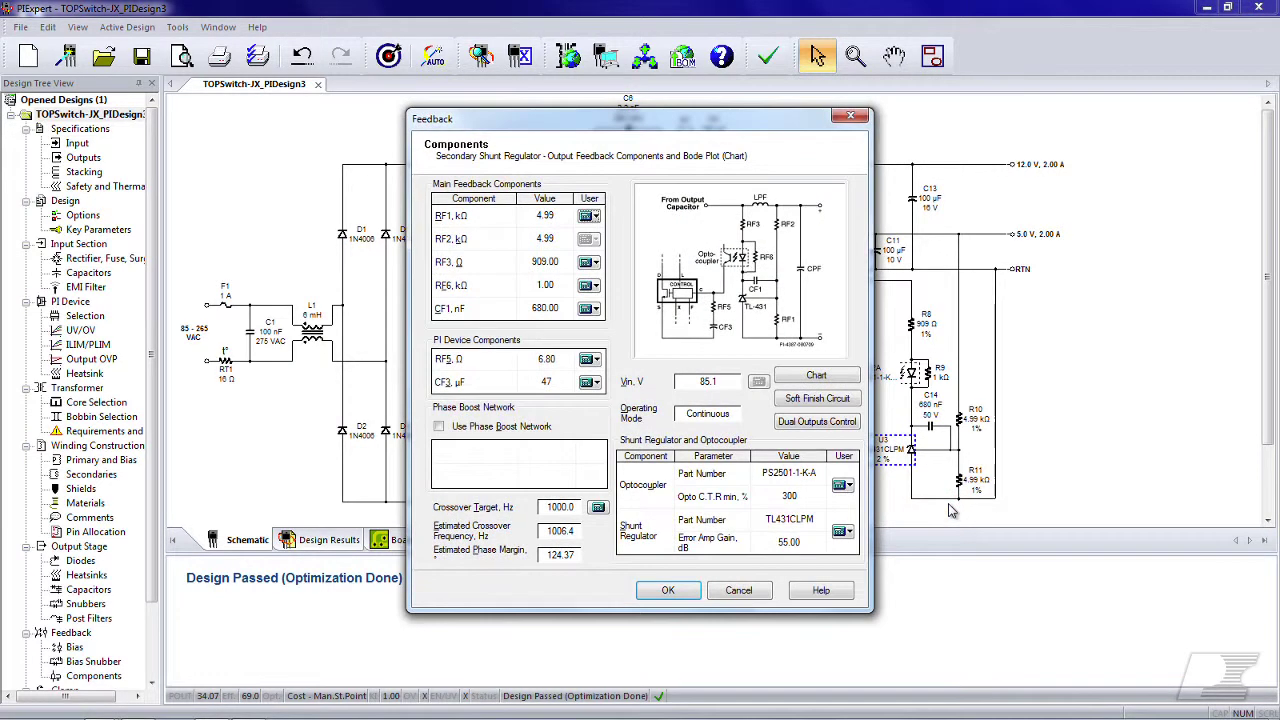
click(750, 590)
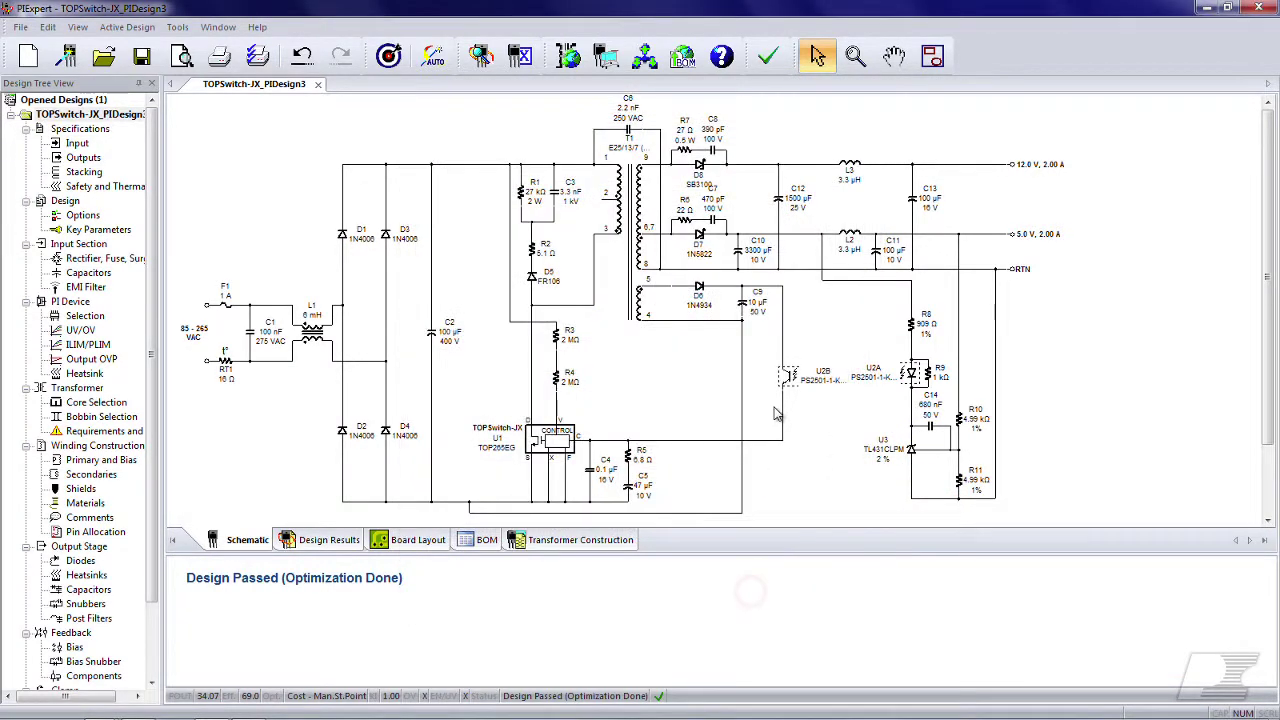
click(855, 56)
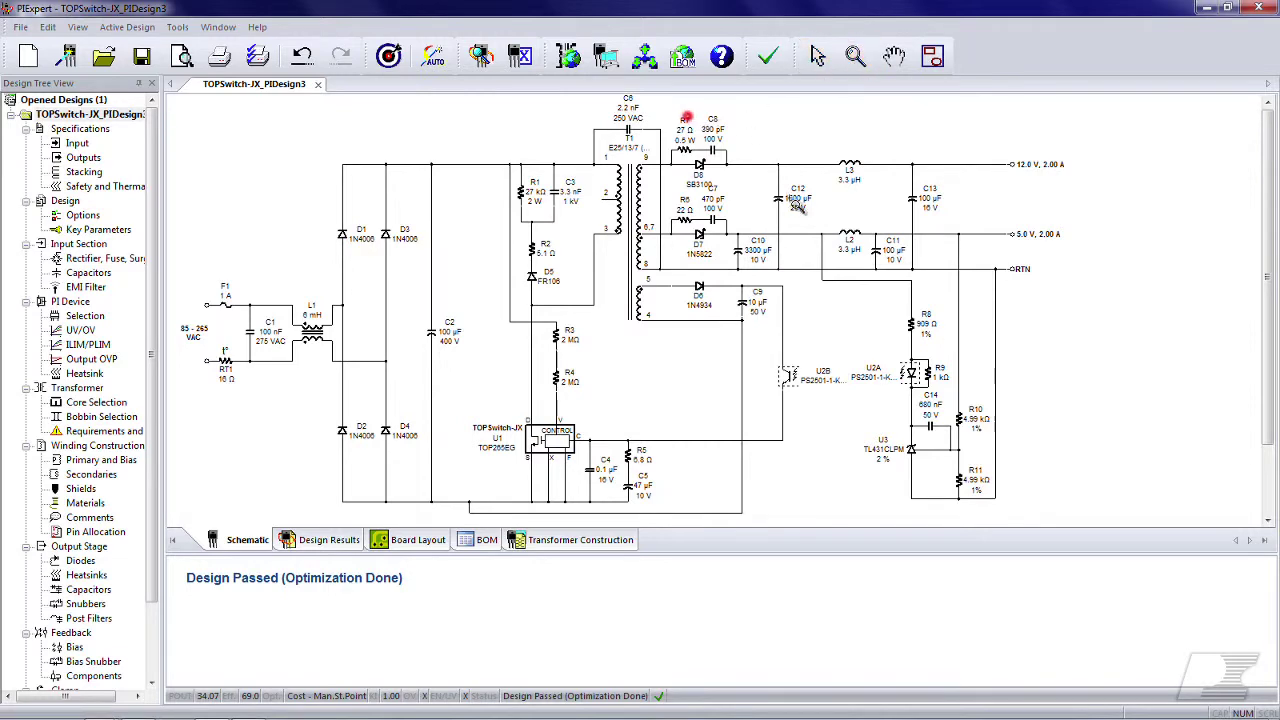
drag(686, 118, 972, 304)
click(893, 56)
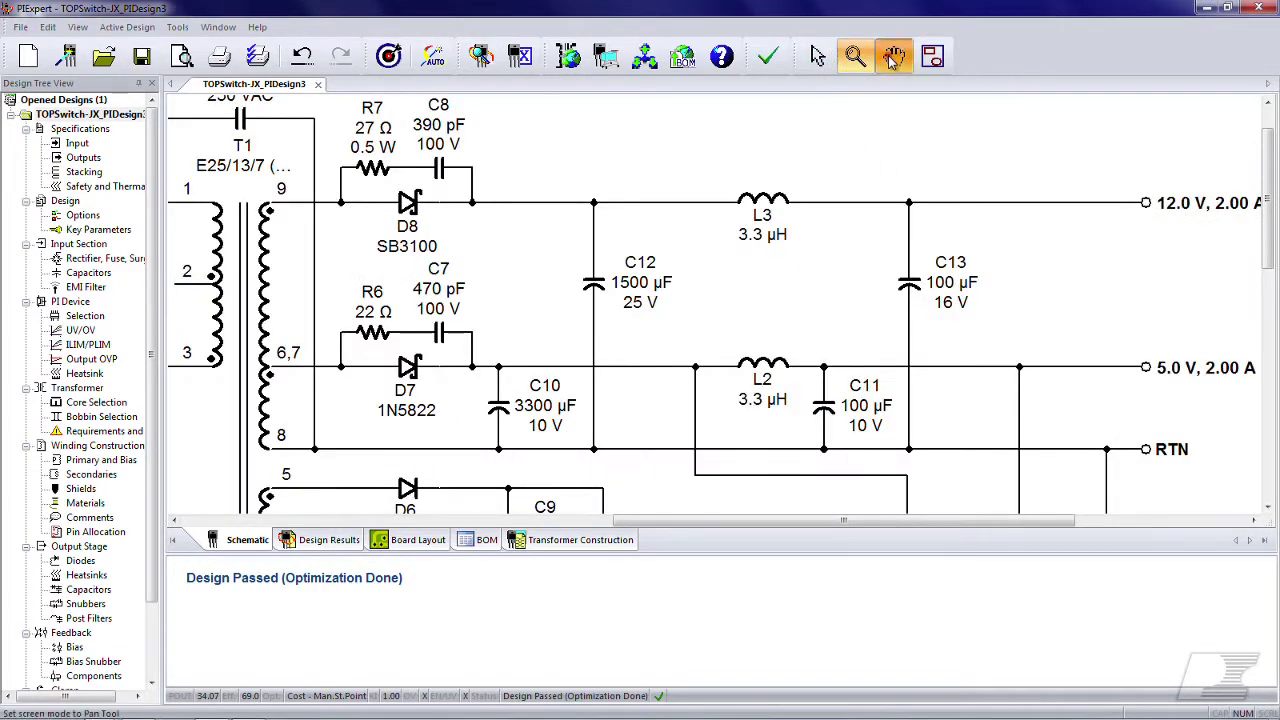
drag(770, 265, 1128, 189)
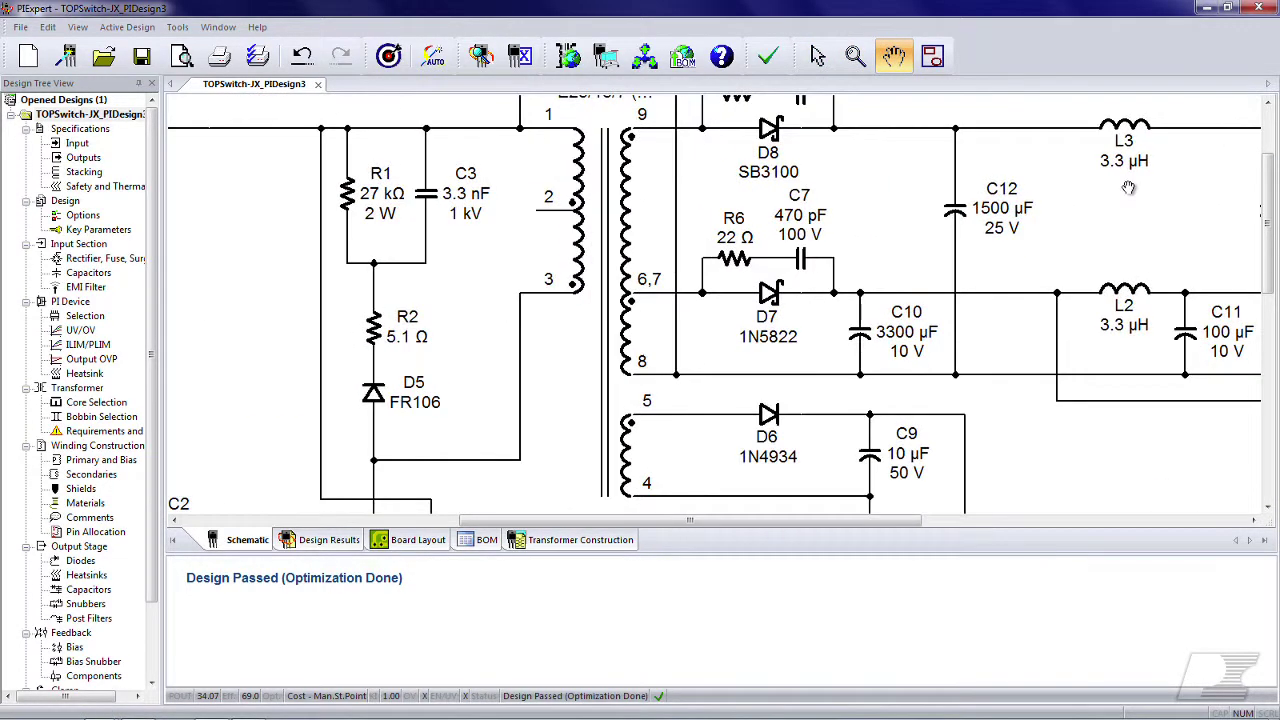
click(932, 57)
click(815, 55)
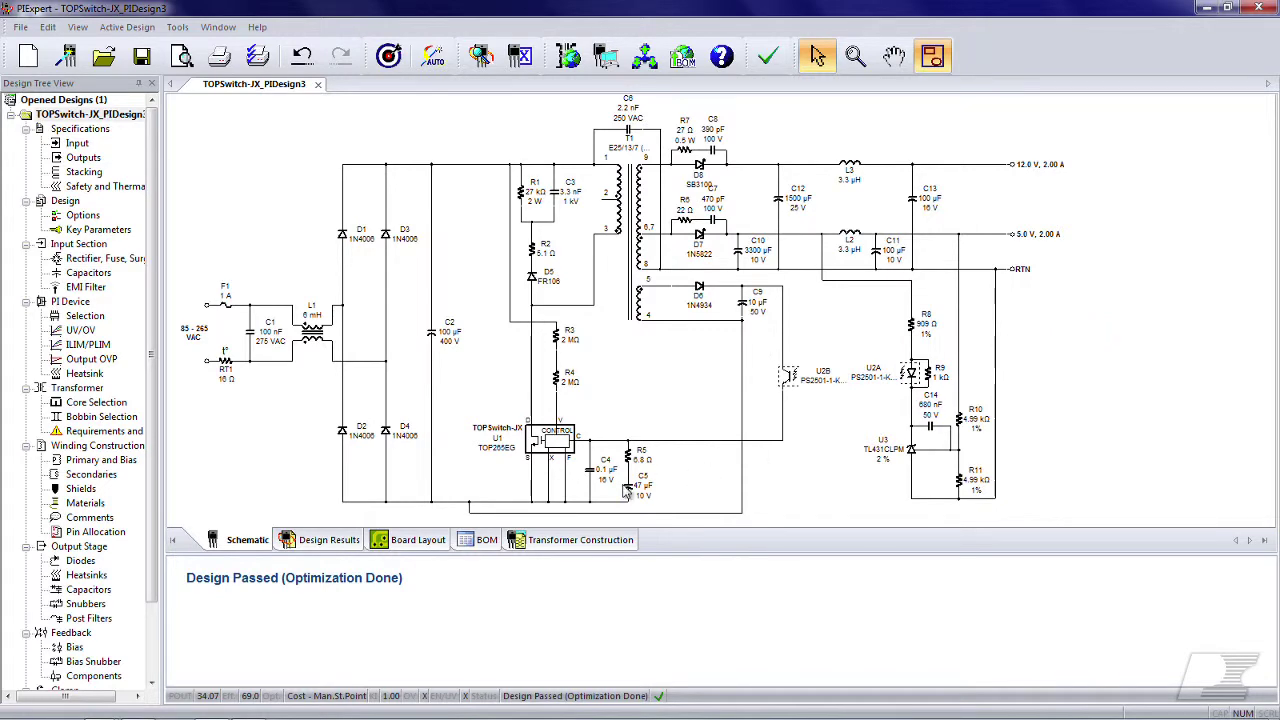
Review the Design Results, then scroll the Transformer Construction report to the winding instructions.
click(333, 540)
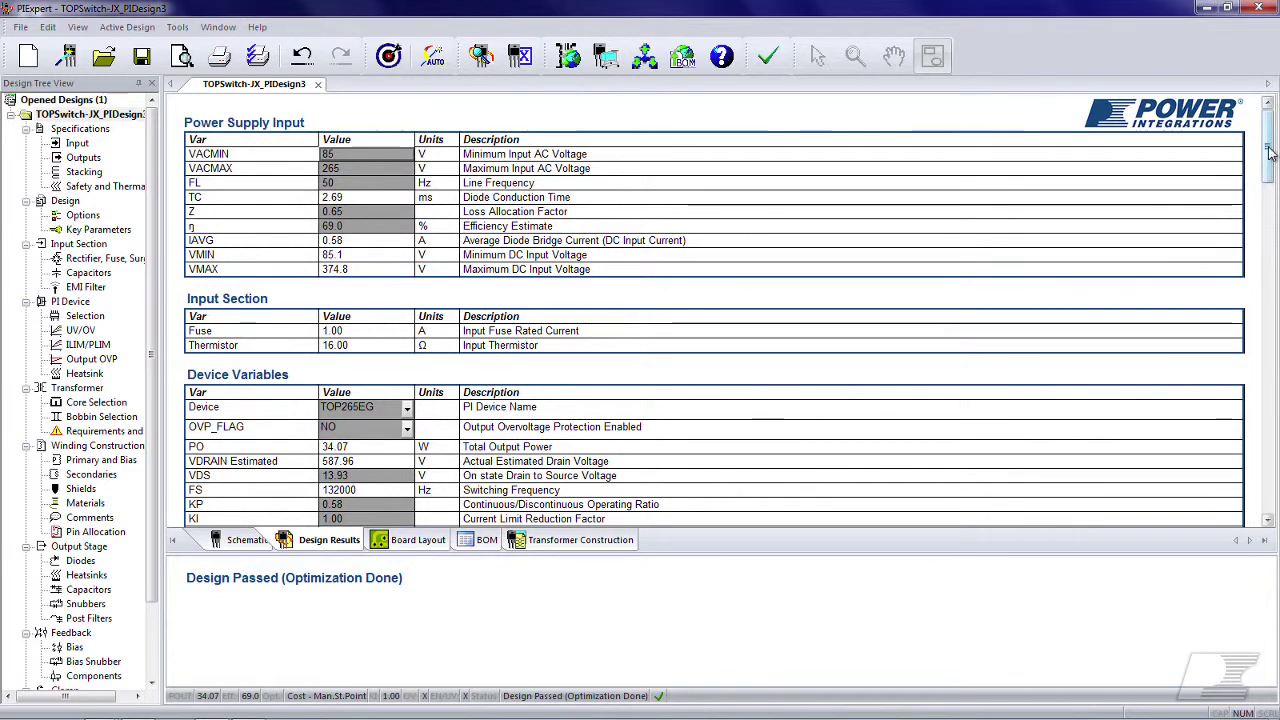
drag(1267, 158, 1268, 197)
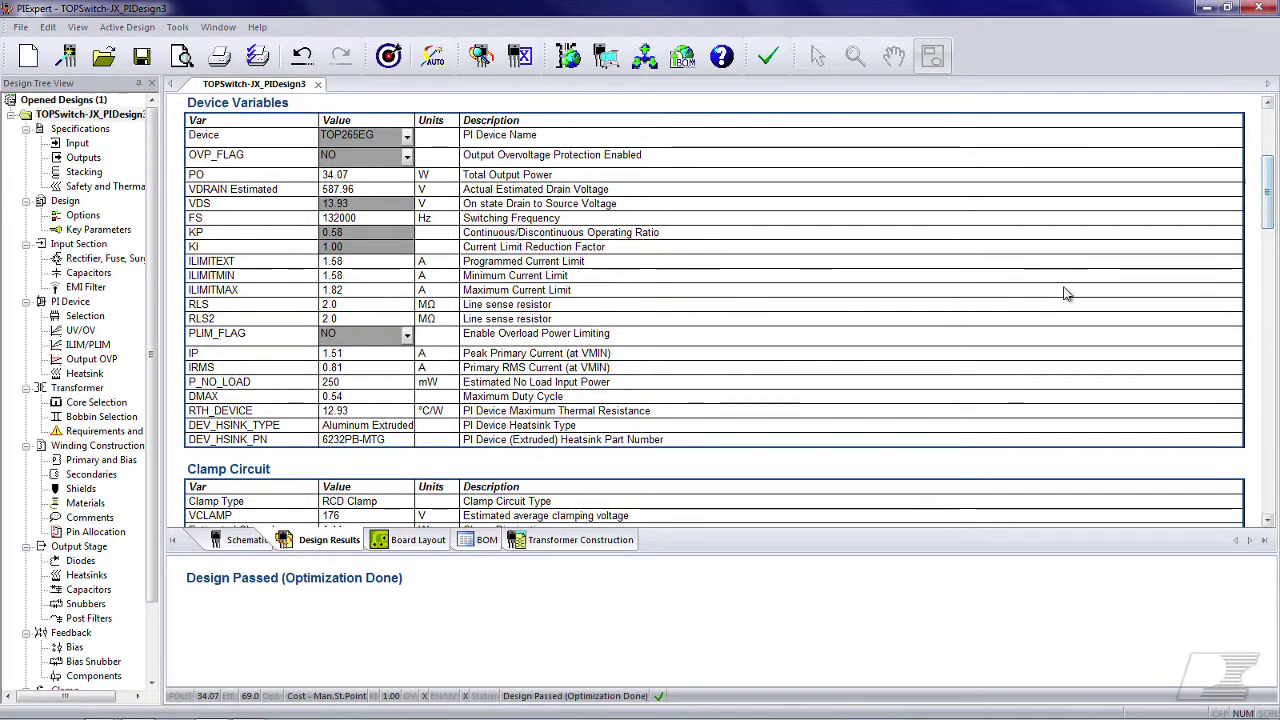
click(604, 540)
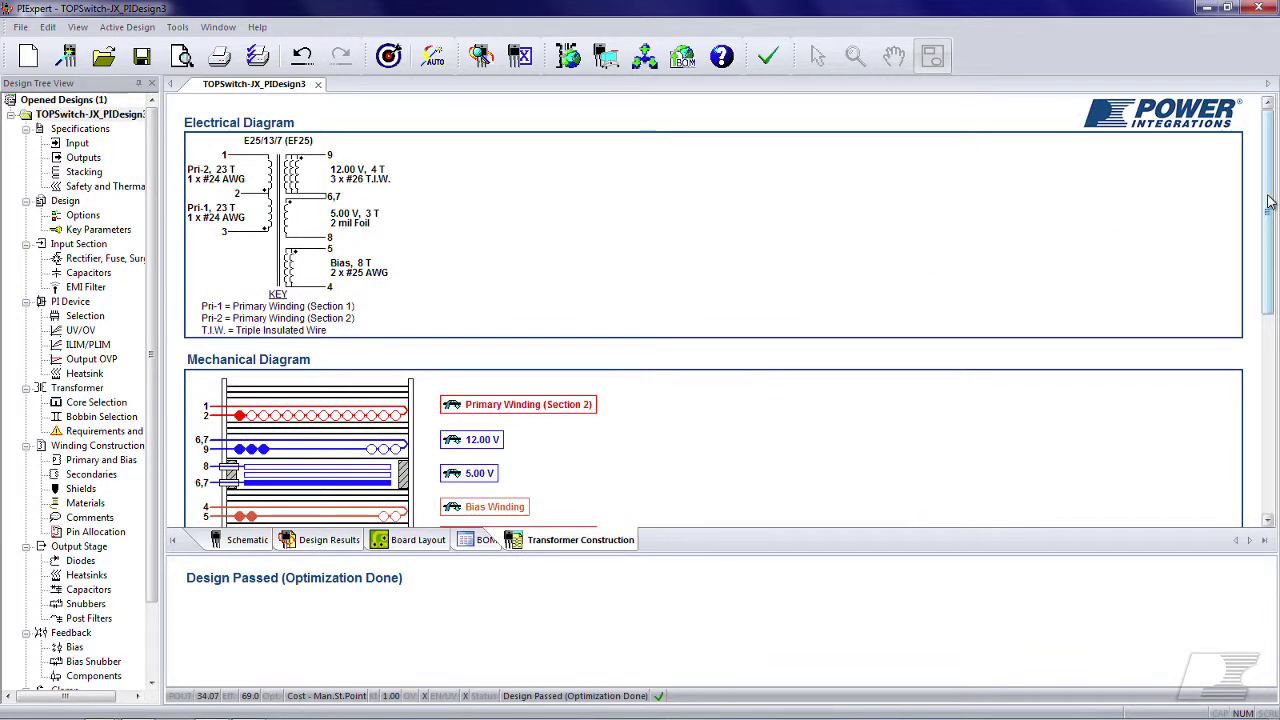
drag(1268, 200, 1270, 245)
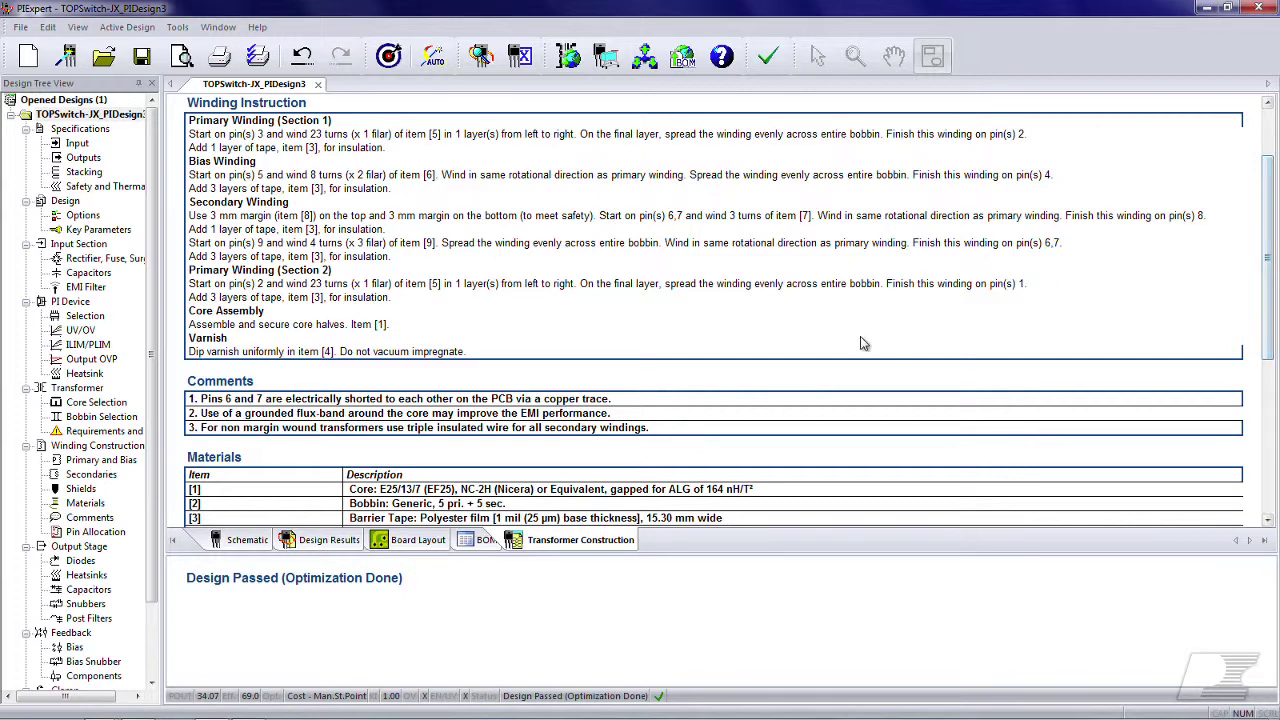
Glance at the board layout, then show the Bill Of Materials listing C1–C14, diodes, fuse, inductors and resistors.
click(408, 543)
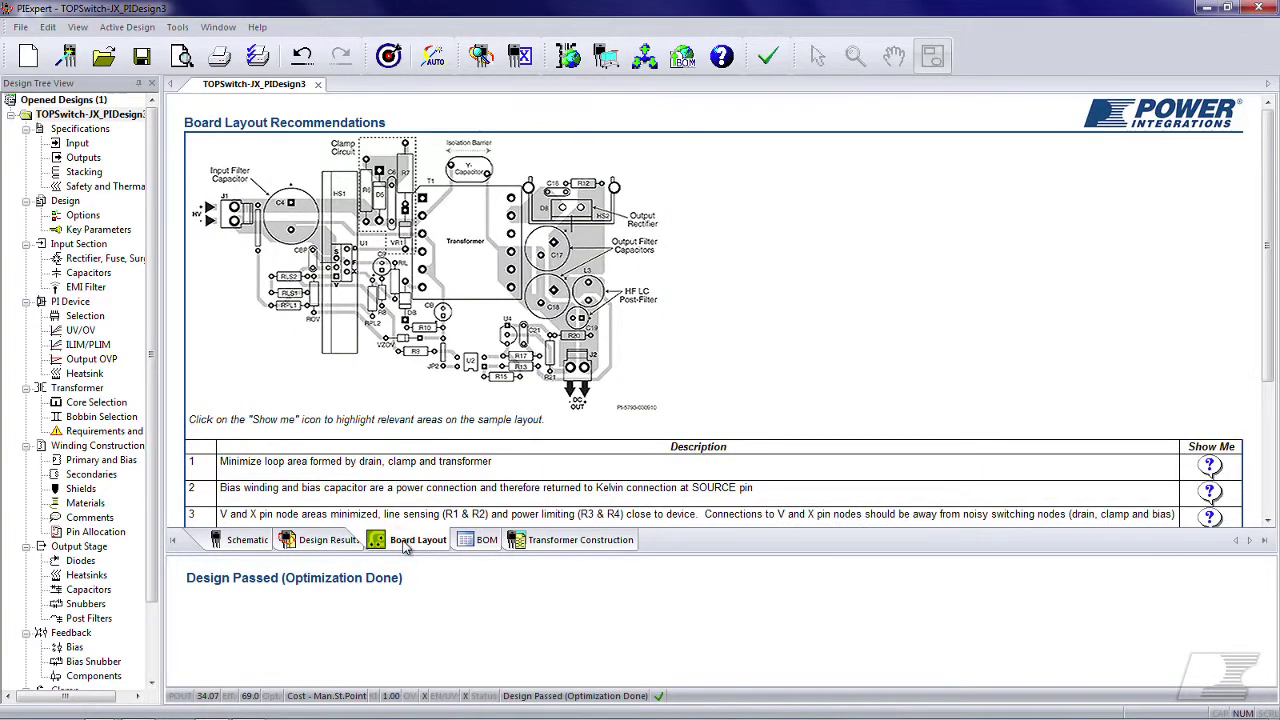
click(484, 543)
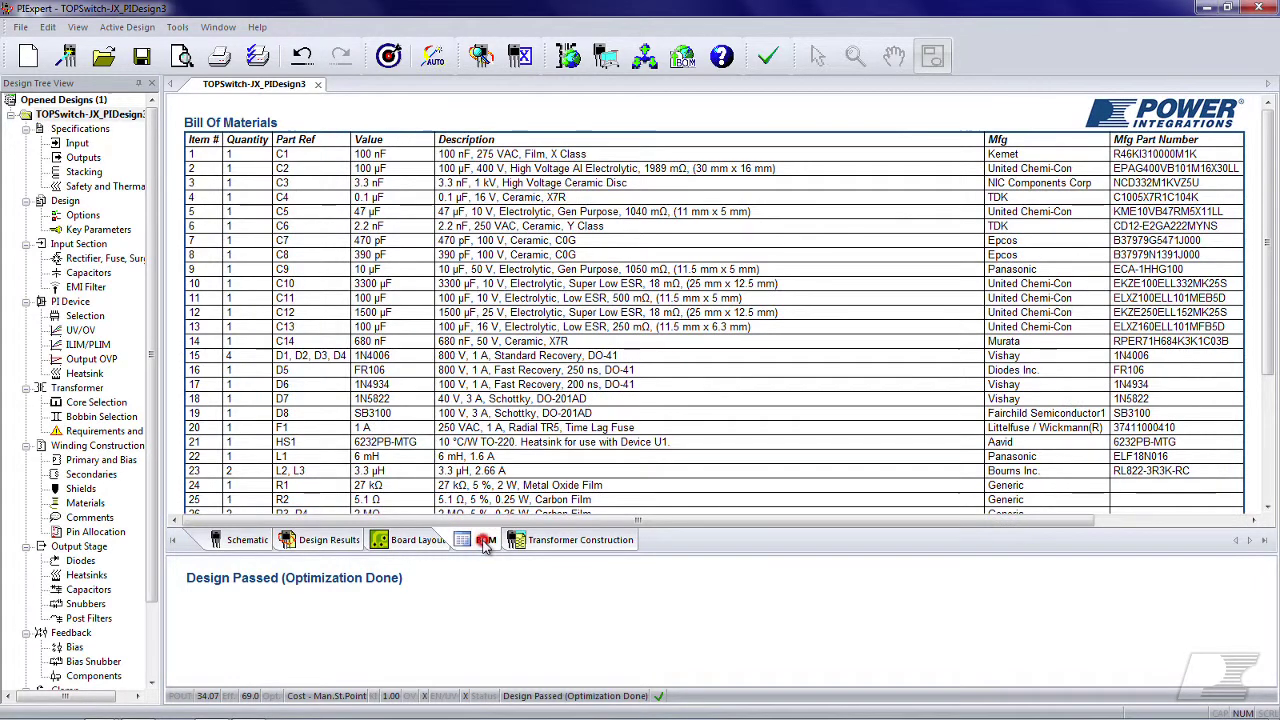